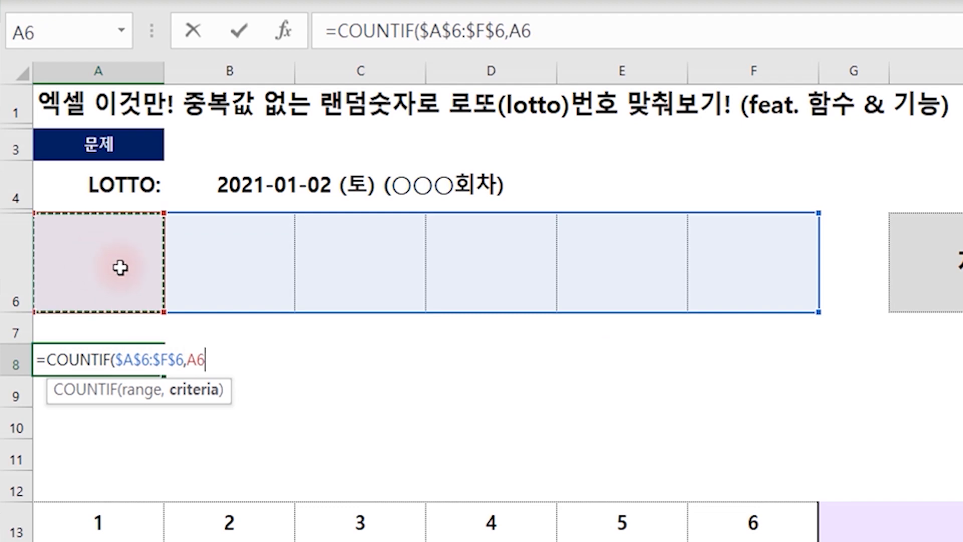
Complete the formula =COUNTIF($A$6:$F$6,A6) in A8 and fill it across to F8
text())
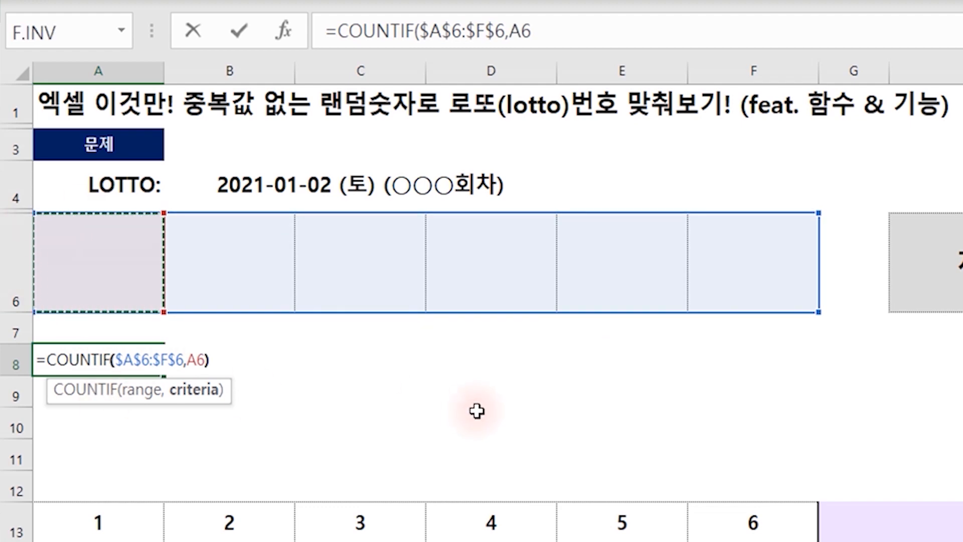
key(Return)
key(Up)
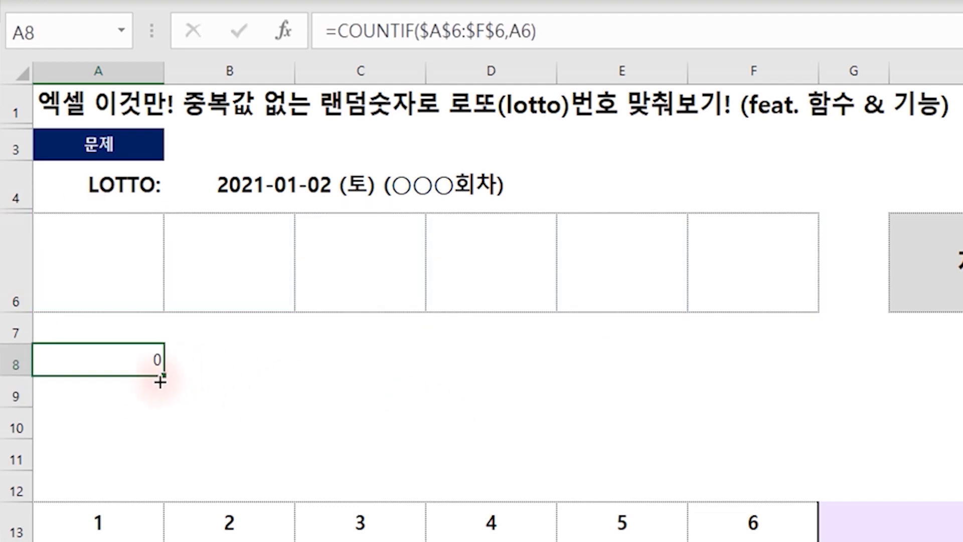
drag(168, 380, 789, 376)
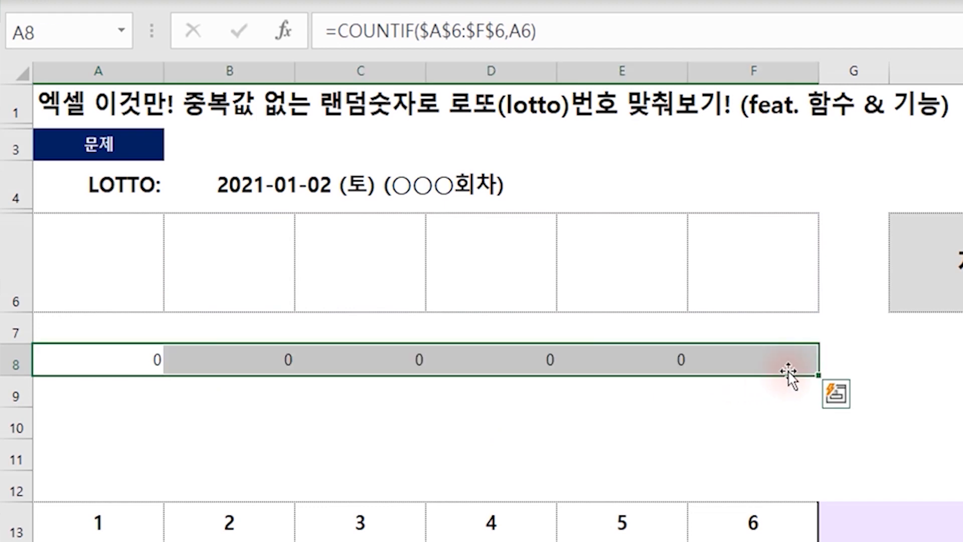
Enter the numbers 1, 2, 3, 4, 5 and 6 in cells A6 through F6
click(95, 254)
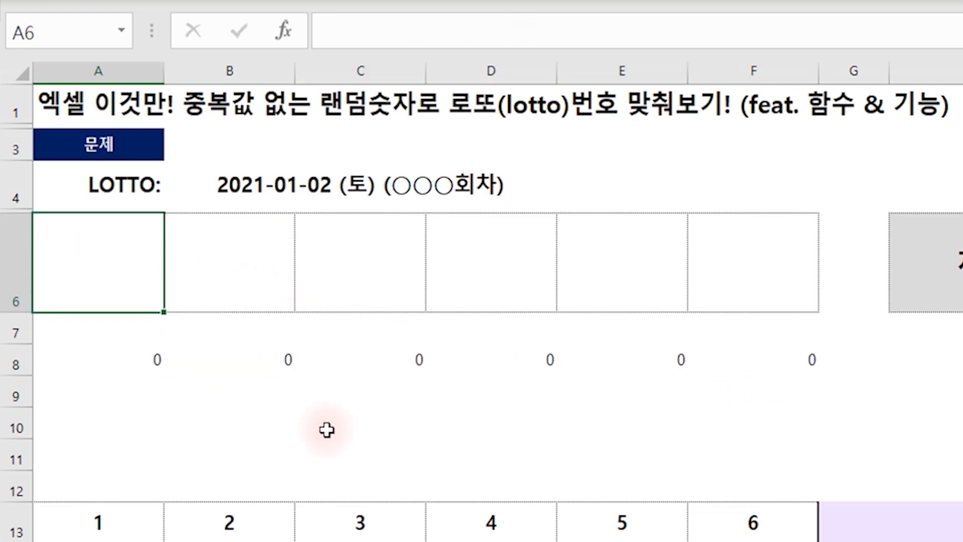
text(1)
key(Tab)
text(2)
key(Tab)
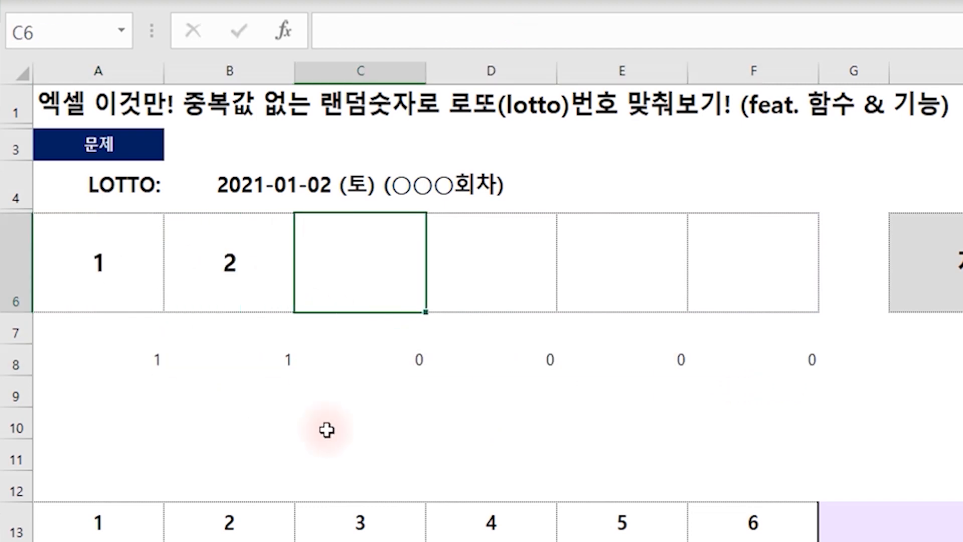
text(3)
key(Tab)
text(4)
key(Tab)
text(5)
key(Tab)
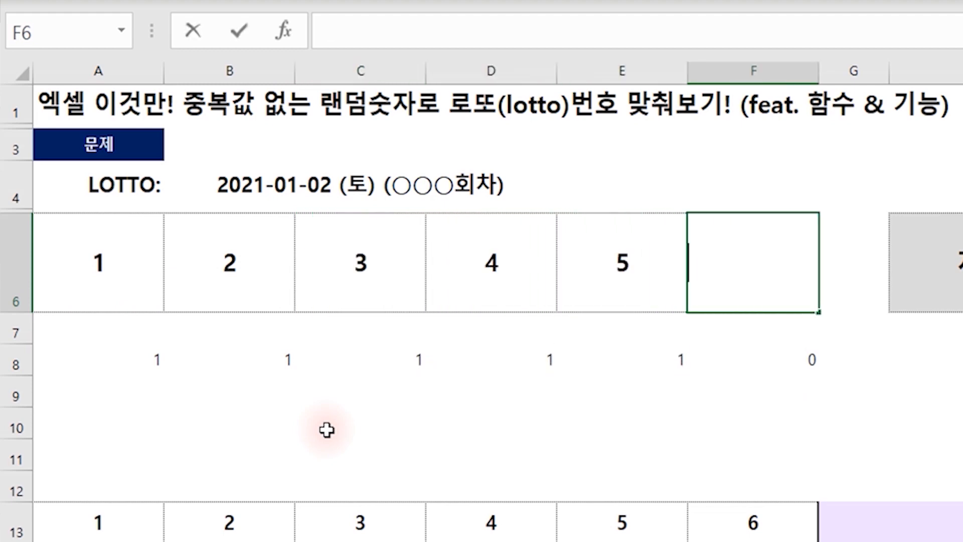
text(6)
key(Tab)
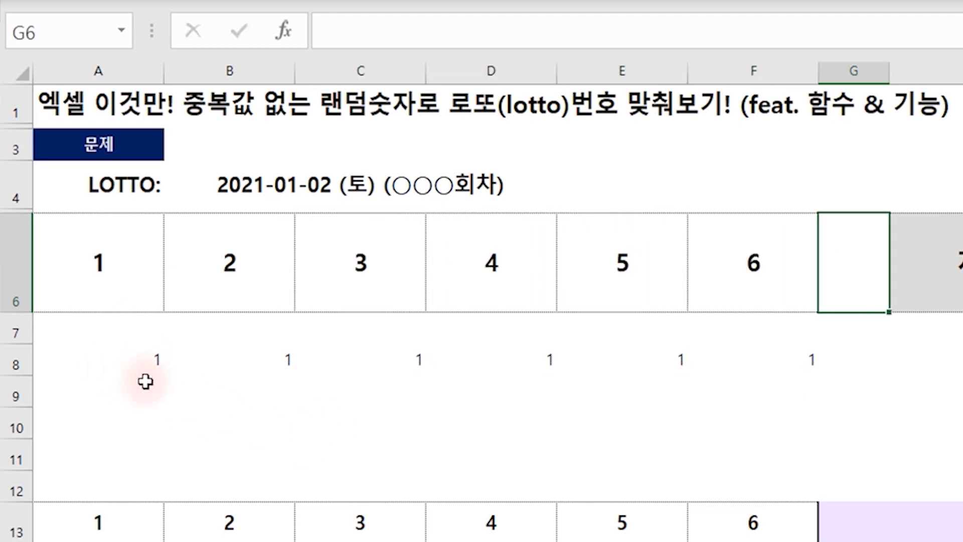
Enter 1 in D6 to duplicate the number in A6 and compare the two cells
click(129, 356)
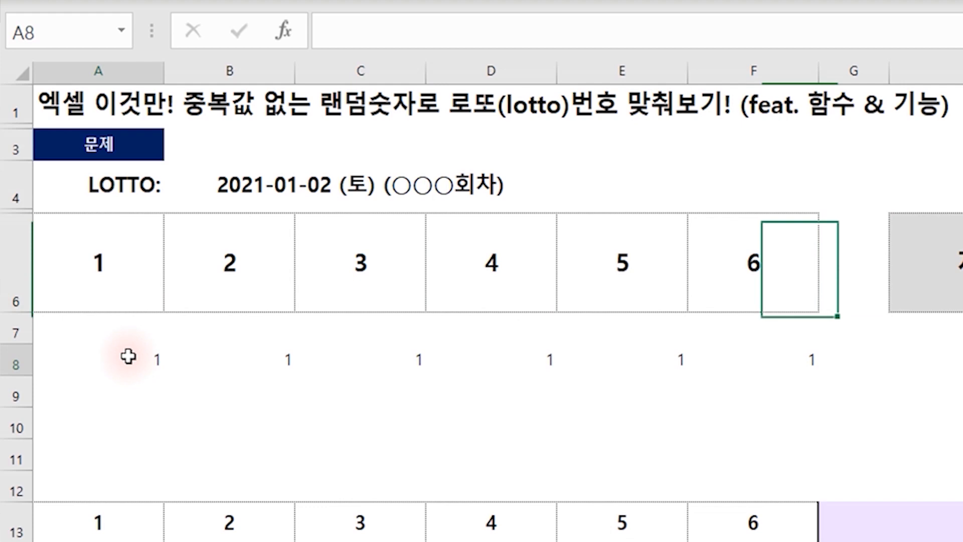
click(275, 369)
click(344, 363)
click(581, 384)
click(477, 279)
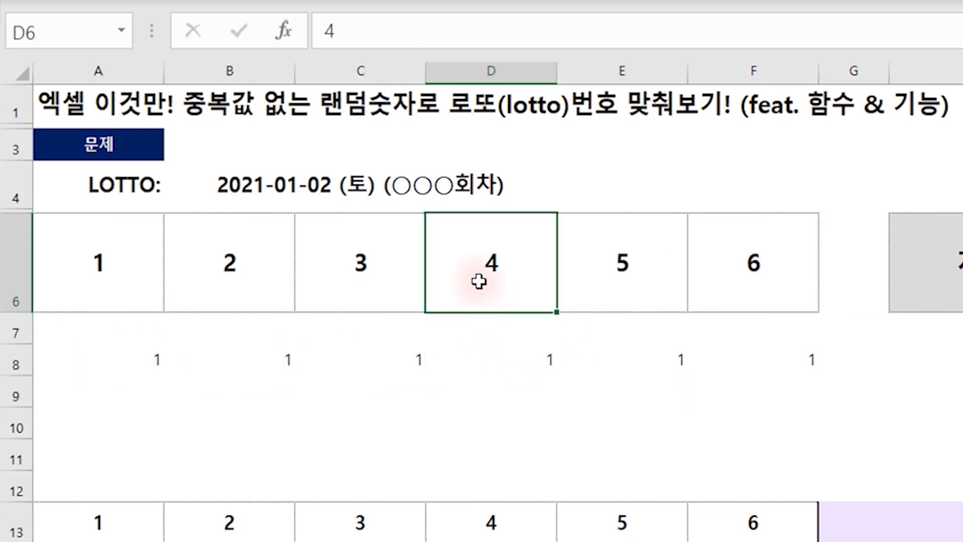
text(1)
click(429, 361)
click(144, 271)
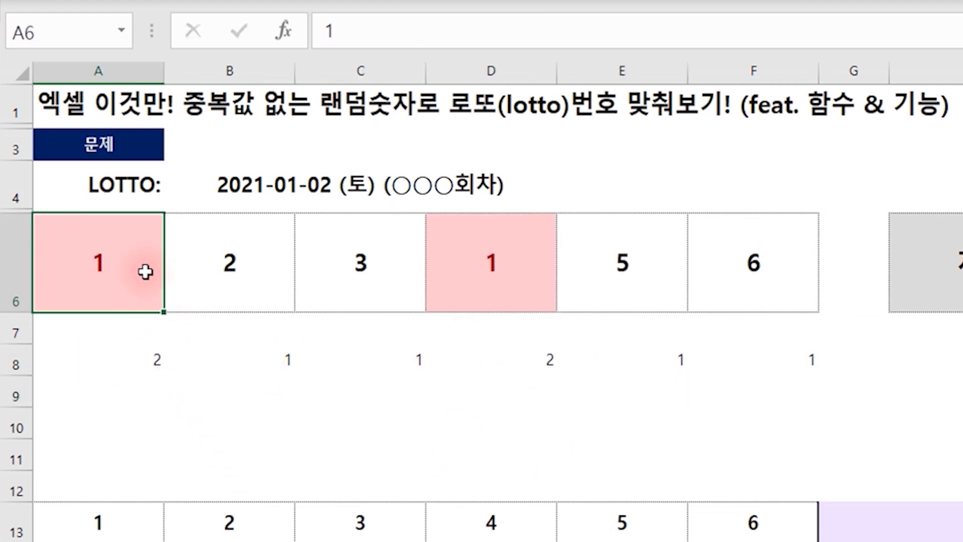
click(471, 269)
click(135, 257)
click(471, 270)
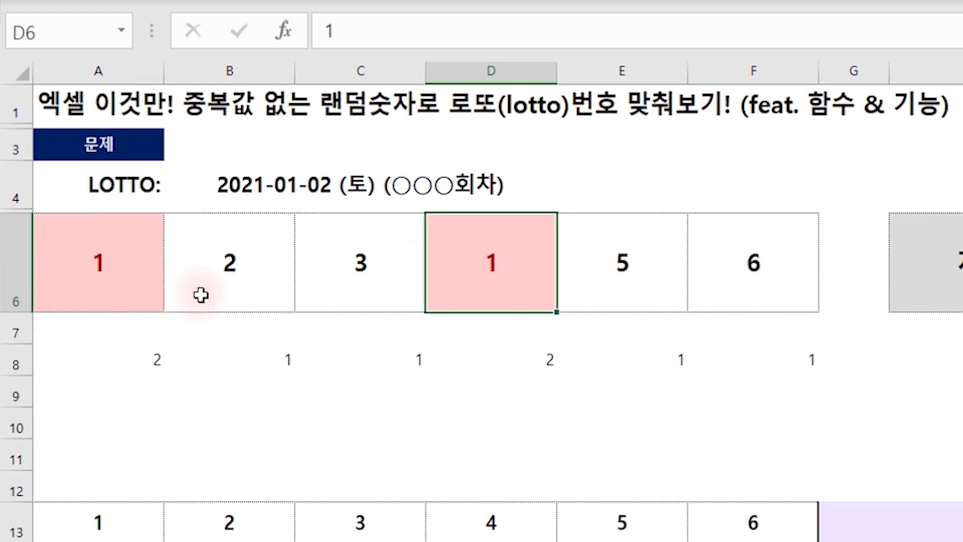
Apply a duplicate-values conditional formatting rule to A6:F6 with light red fill and dark red text
drag(138, 271, 721, 265)
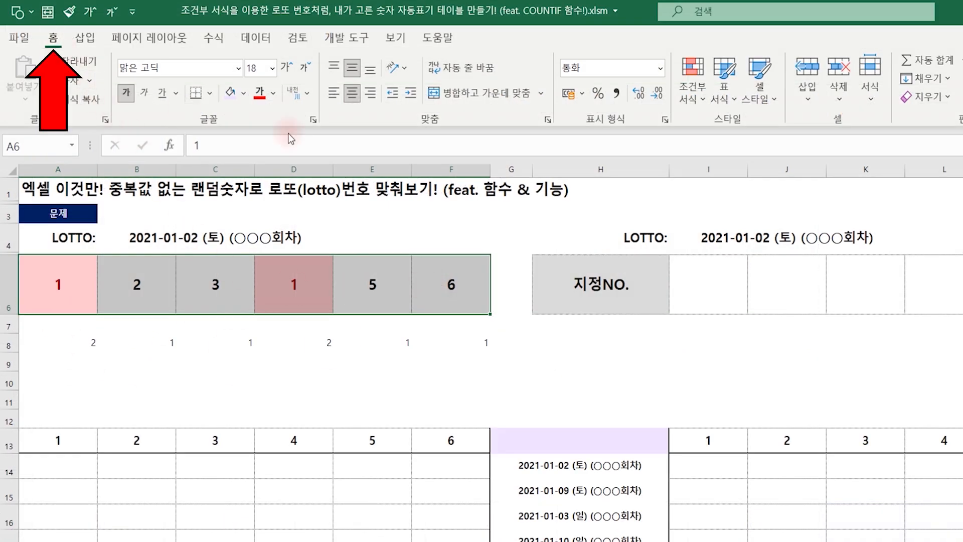
click(692, 99)
mouse_move(749, 132)
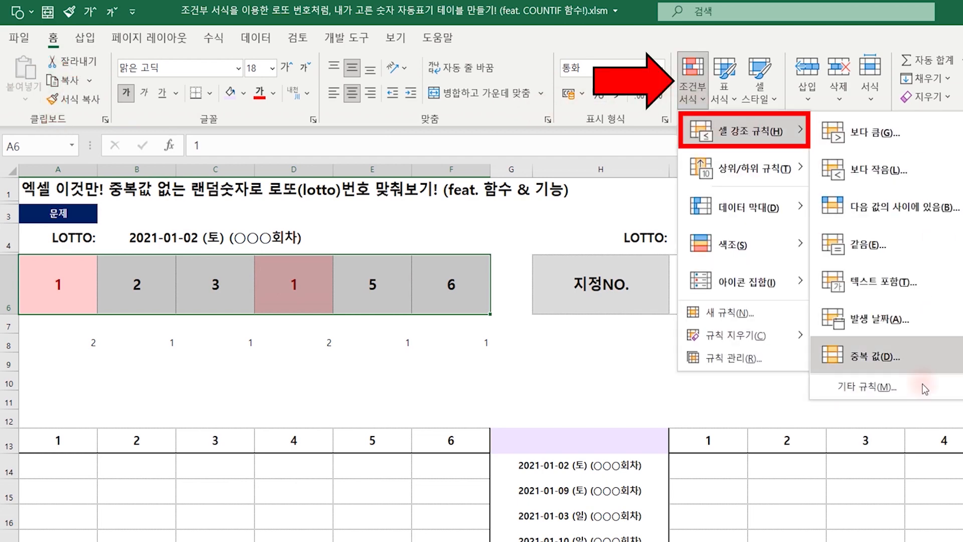
click(883, 354)
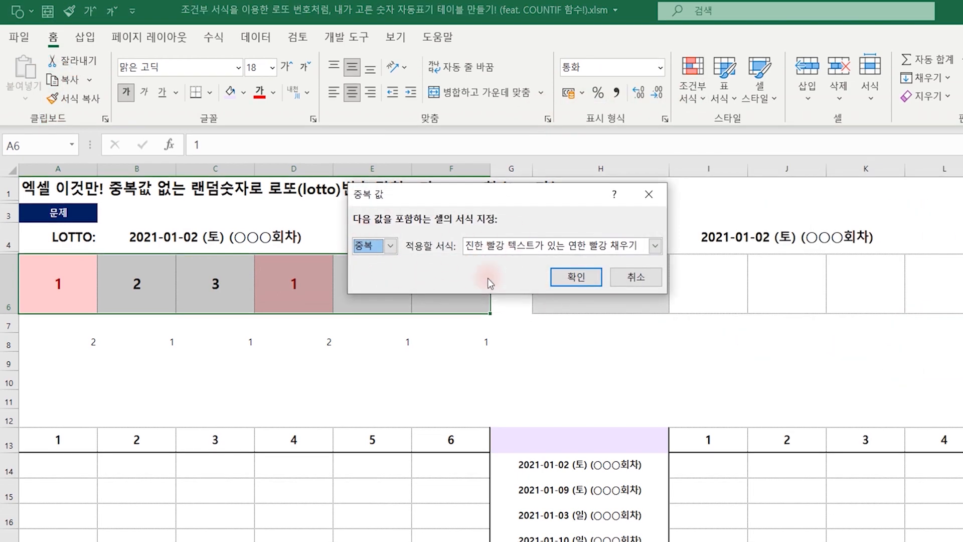
click(576, 276)
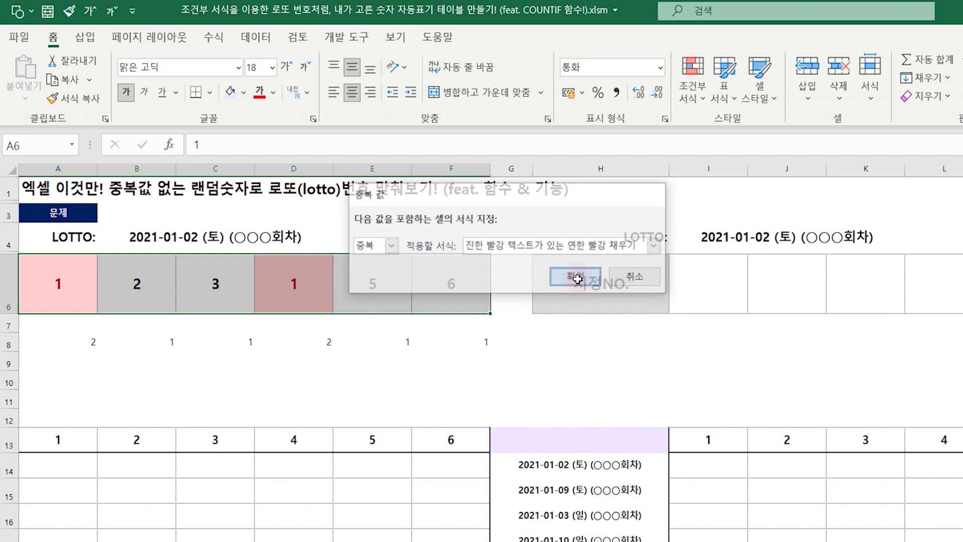
Examine the COUNTIF results in A8:F8 for the duplicated and the unique numbers
click(329, 377)
click(73, 340)
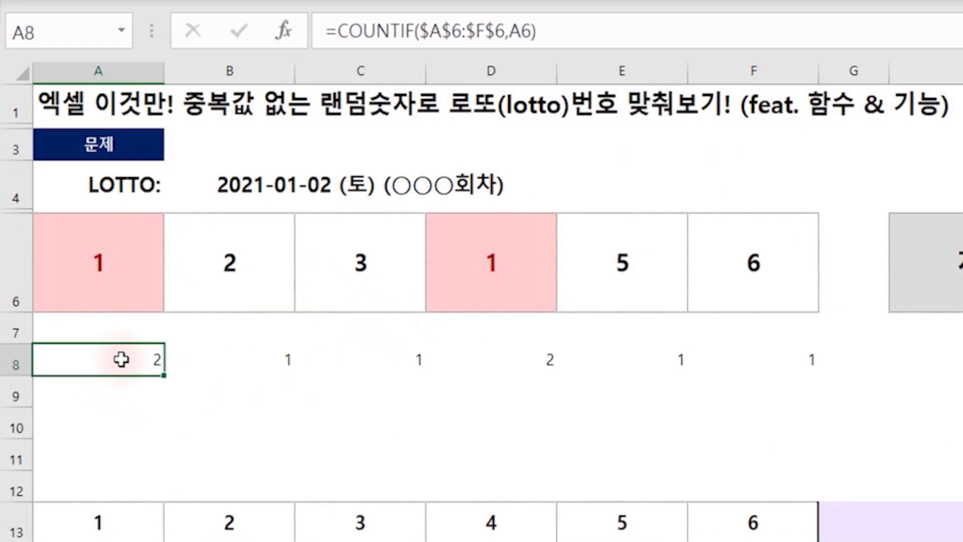
click(336, 341)
click(549, 359)
drag(93, 363, 812, 366)
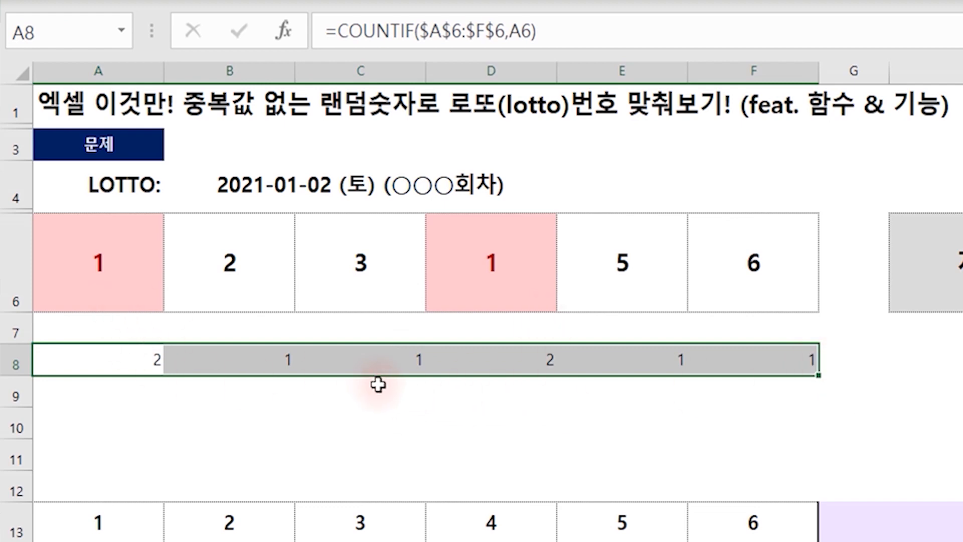
click(421, 423)
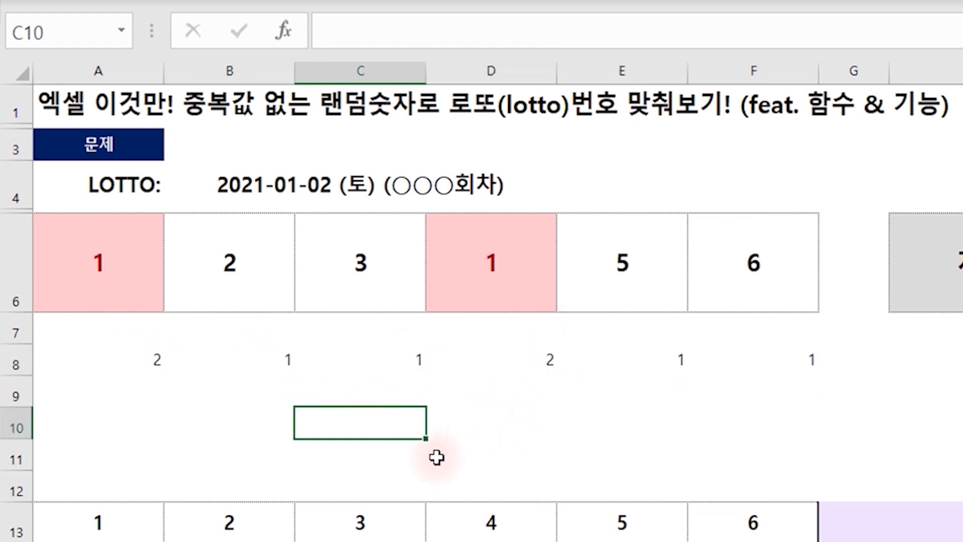
click(385, 457)
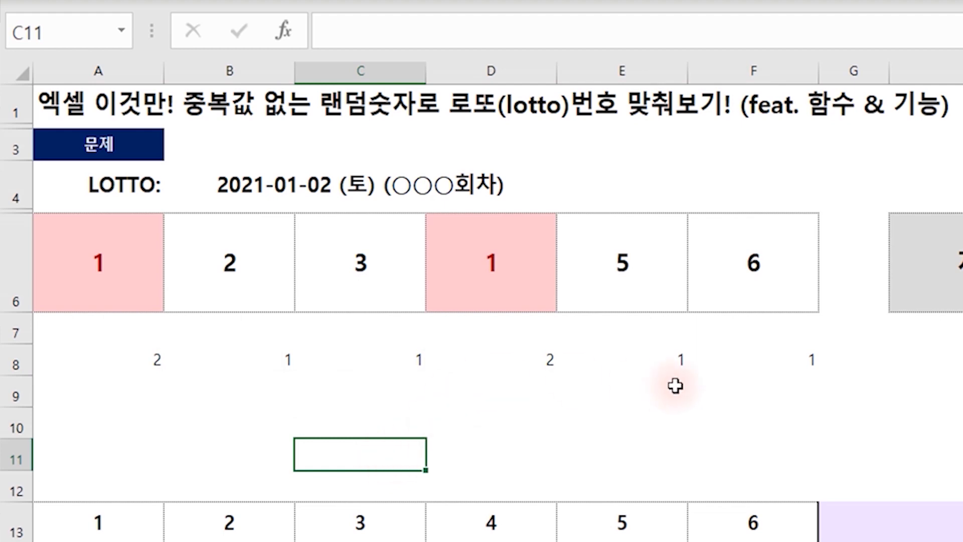
Enter the formula =SUM(A8:F8)=6 in F10 to test whether all six numbers are unique
click(724, 413)
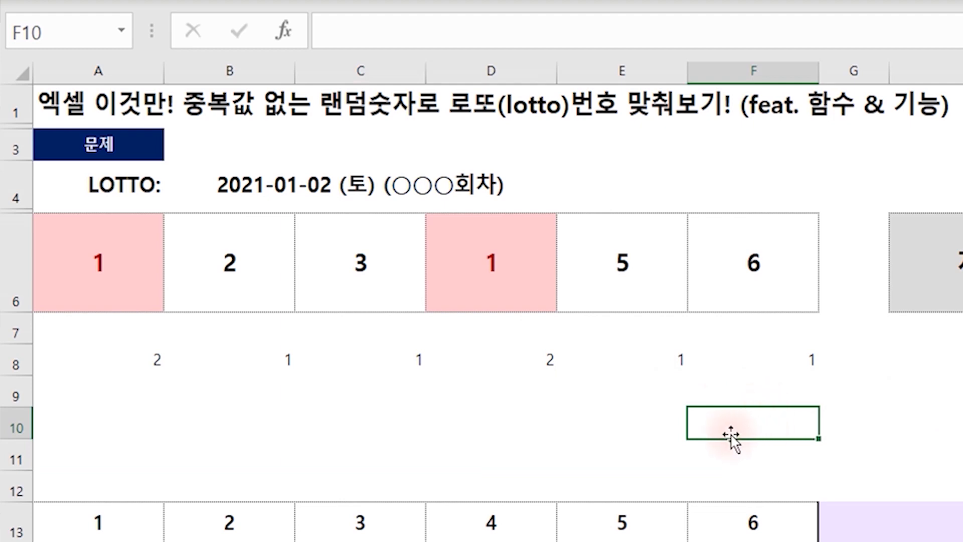
text(=SUM()
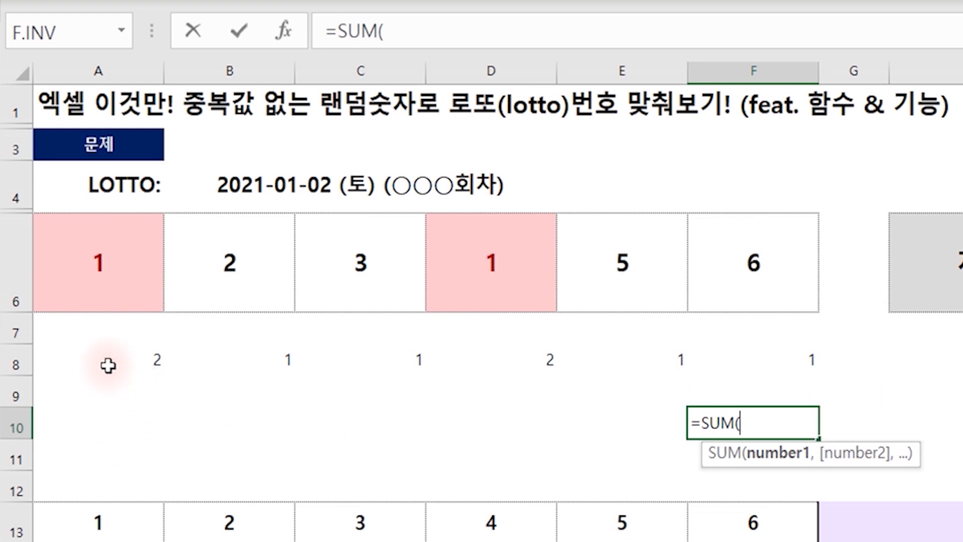
drag(108, 365, 802, 366)
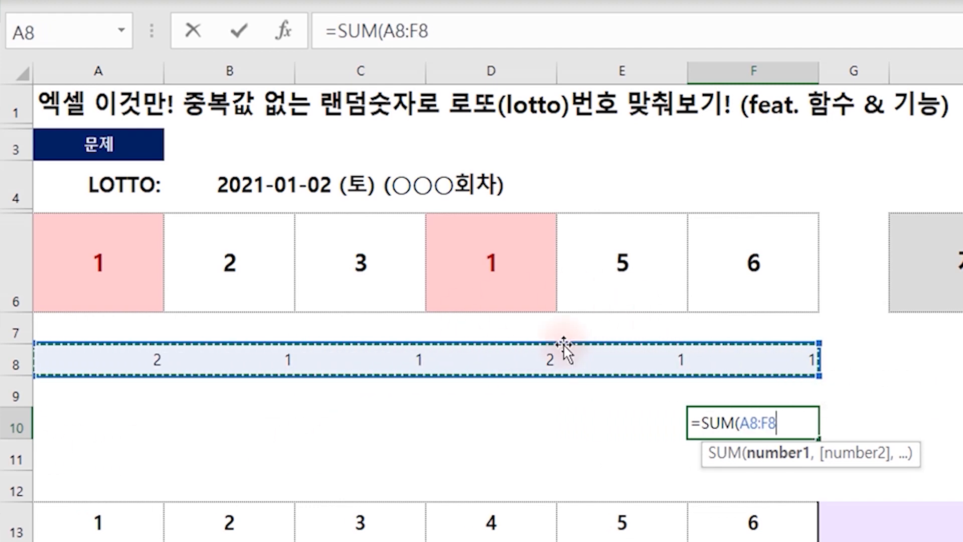
text()=6)
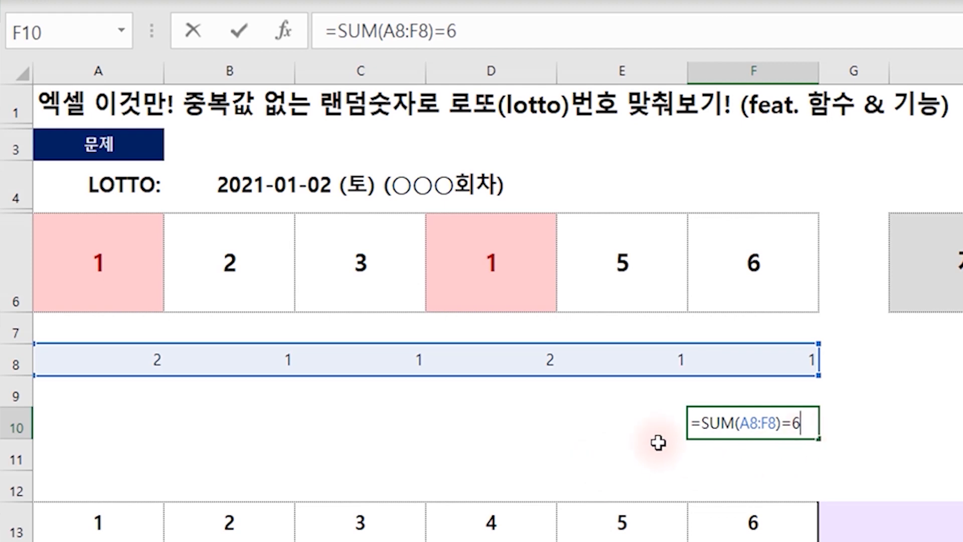
key(Return)
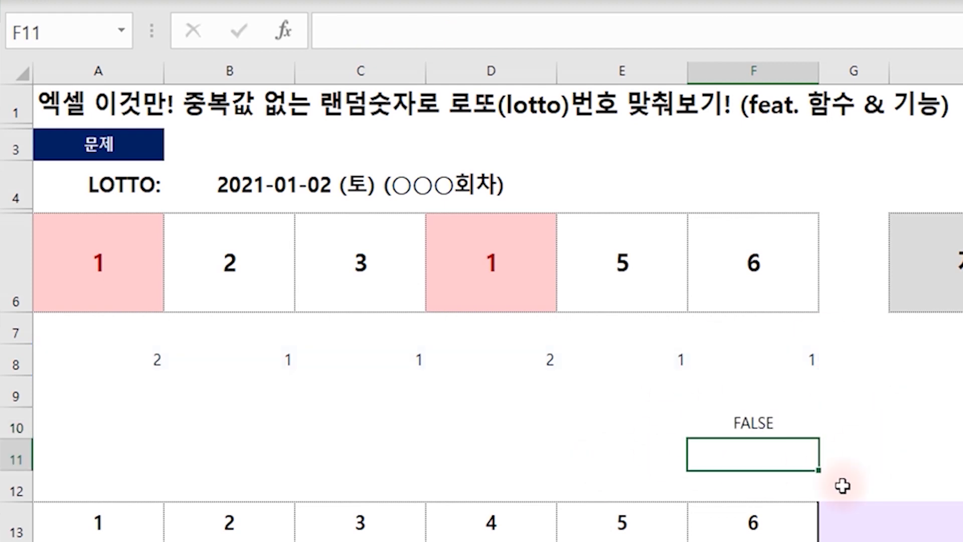
click(765, 413)
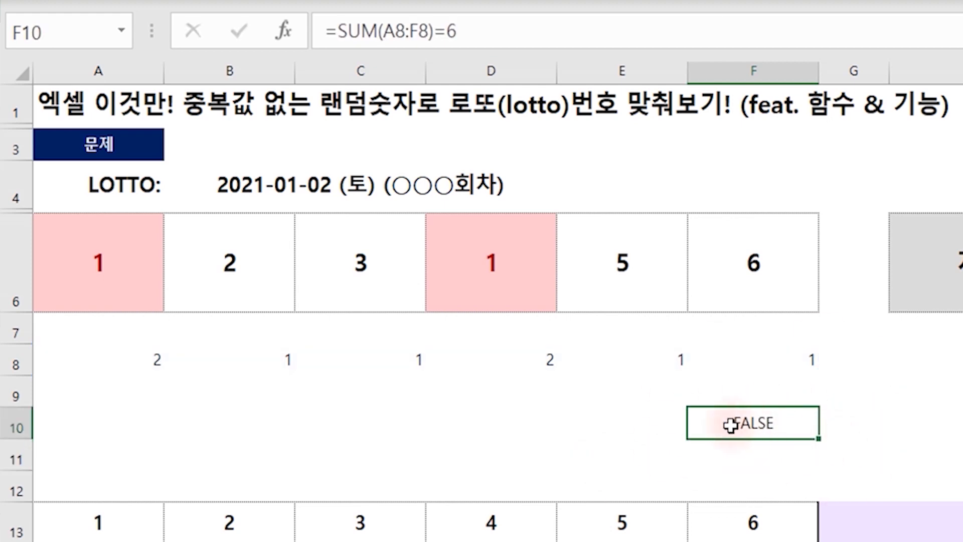
Replace the duplicate number in D6 with 55 and check the counts in row 8 and the test in F10
click(434, 285)
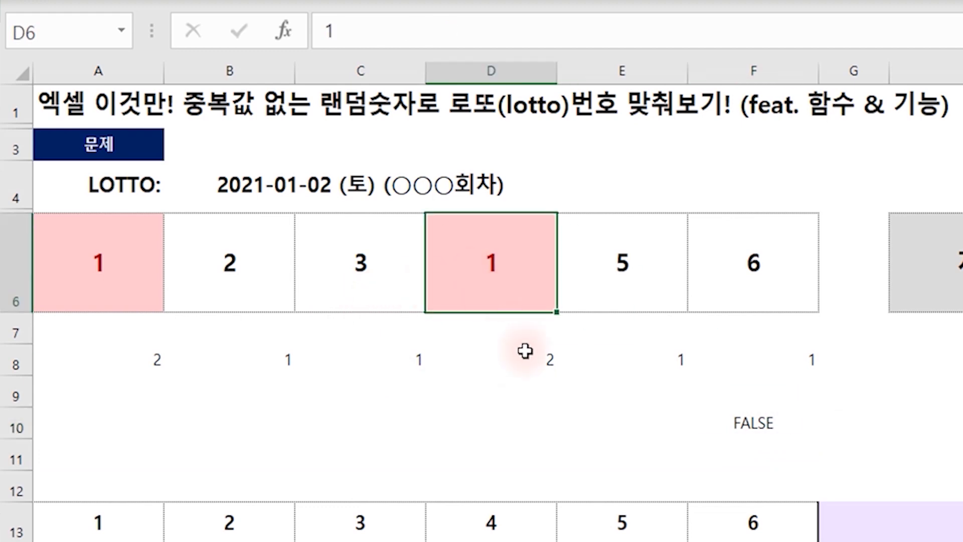
text(55)
key(Return)
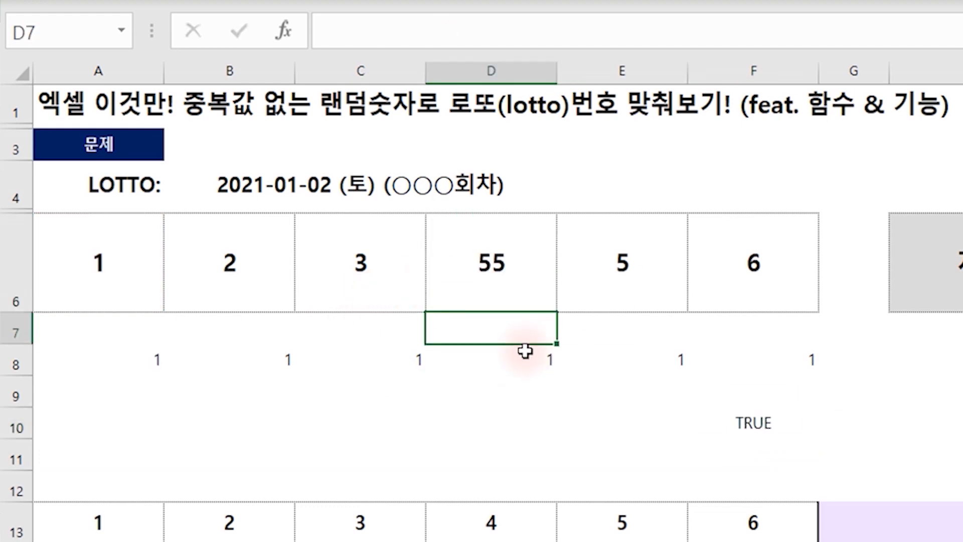
drag(151, 361, 814, 359)
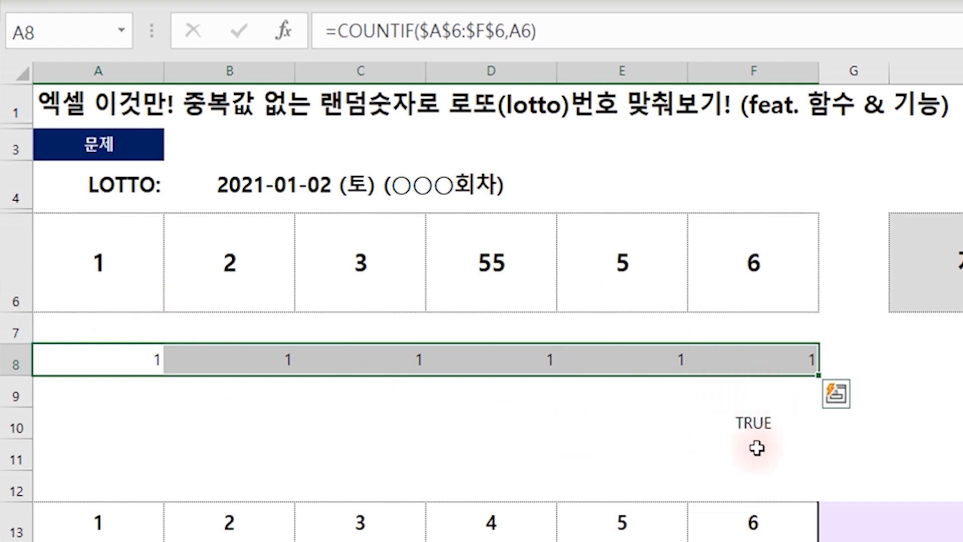
click(760, 422)
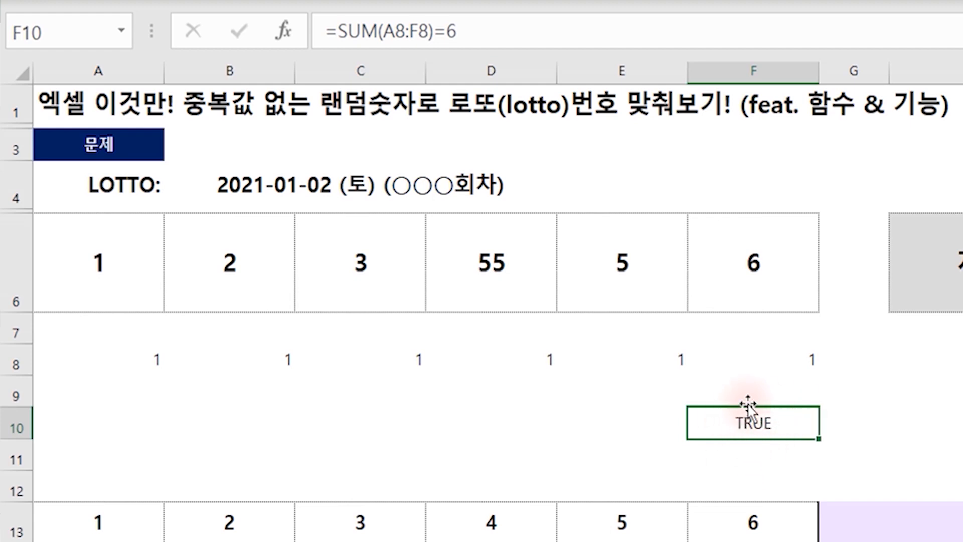
Enable iterative calculation in the formula options, keeping 100 maximum iterations and a maximum change of 0.001
click(107, 274)
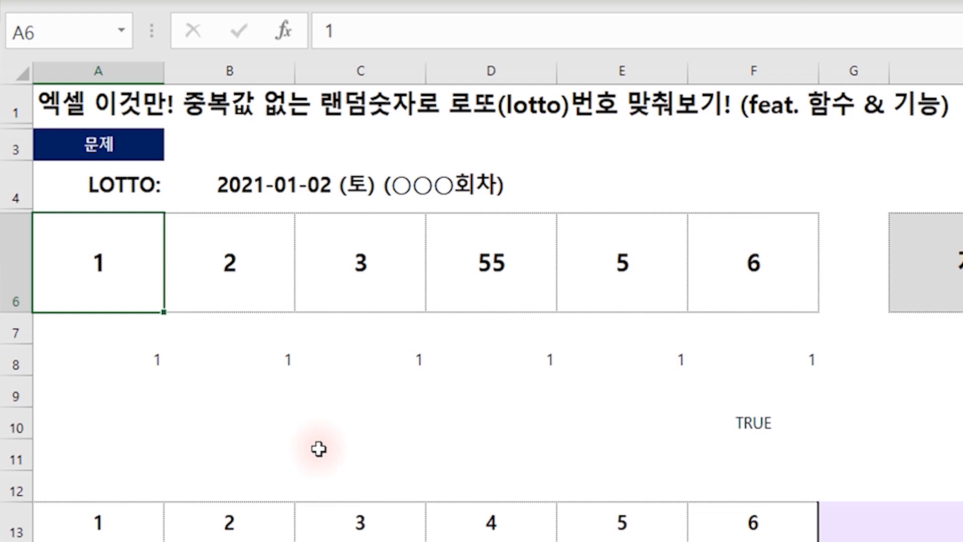
click(17, 31)
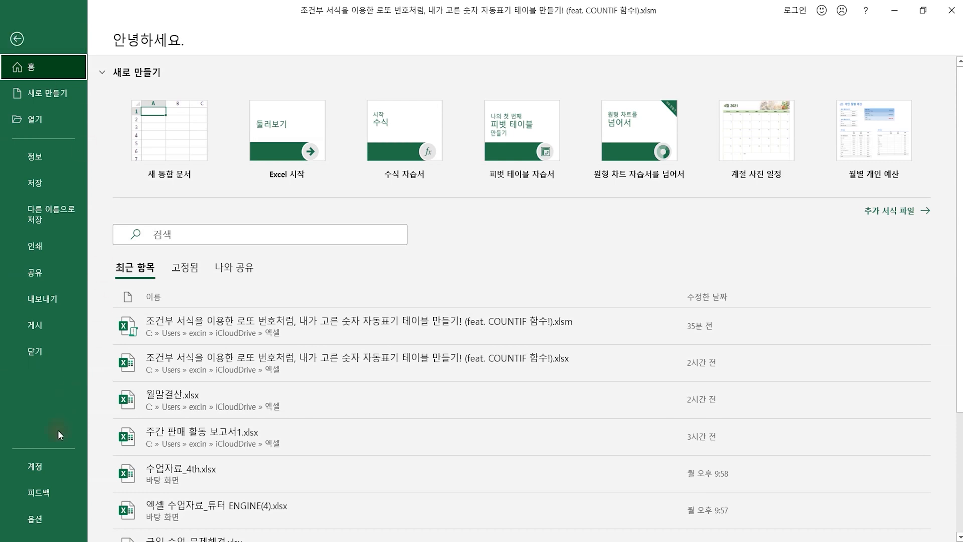
click(30, 518)
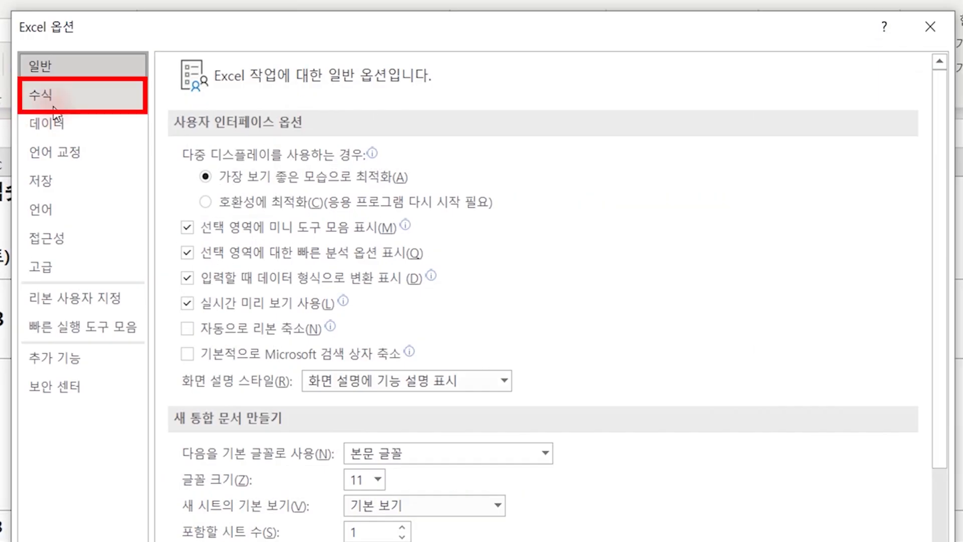
click(220, 102)
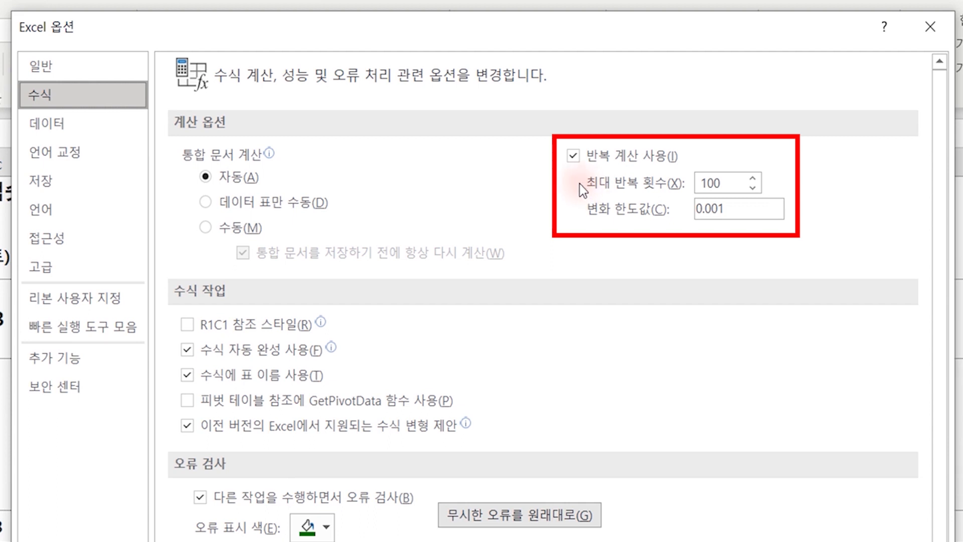
click(579, 153)
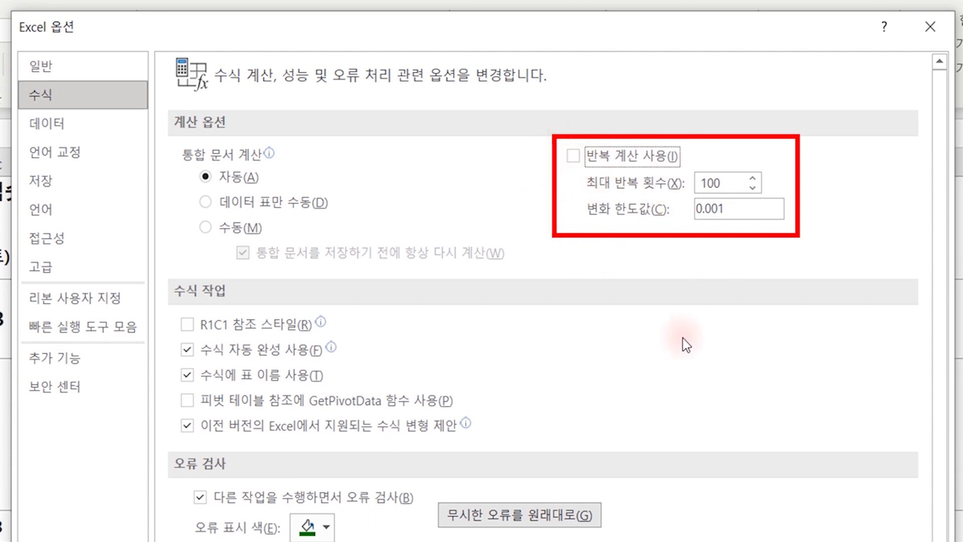
click(577, 161)
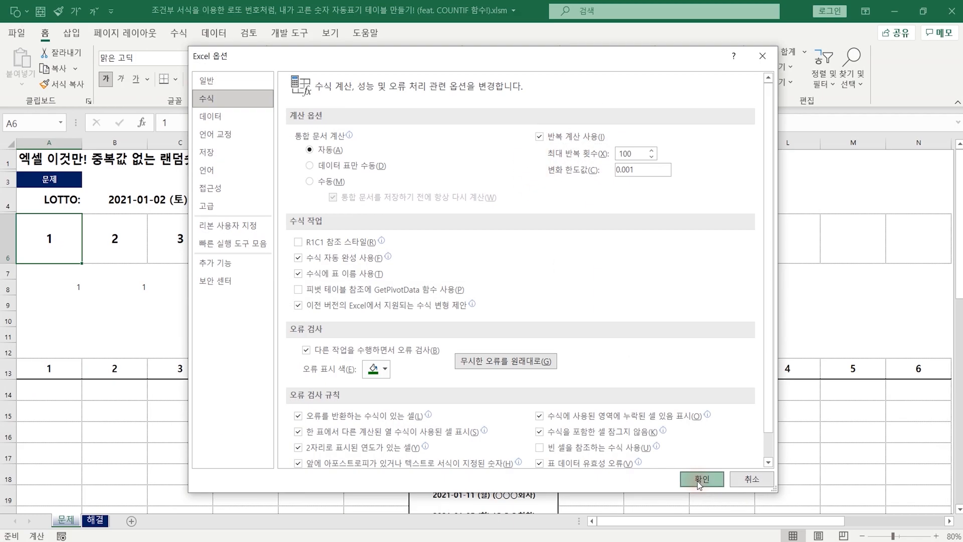
click(812, 509)
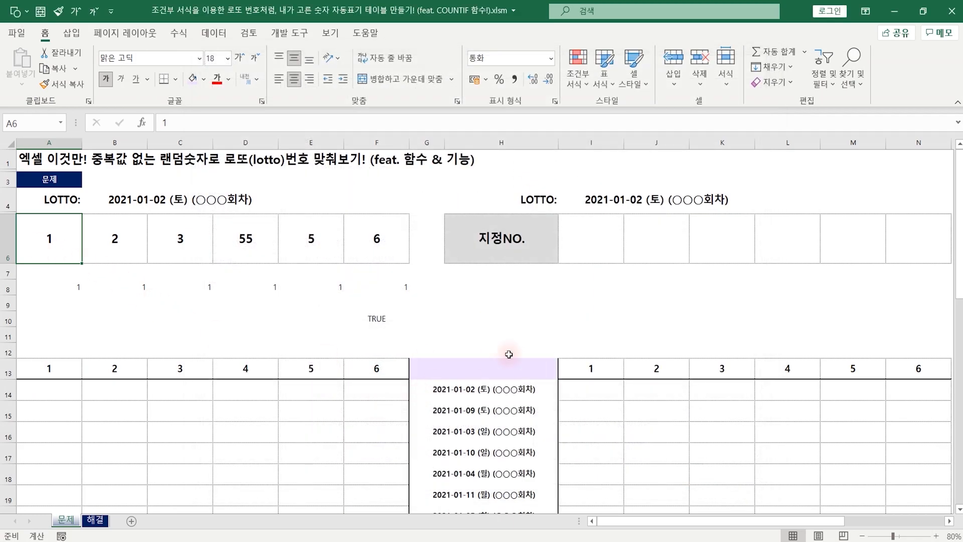
Enter the formula =IF($F$10,A6,RANDBETWEEN(1,45)) in A6, with an absolute reference to the uniqueness test
text(=IF()
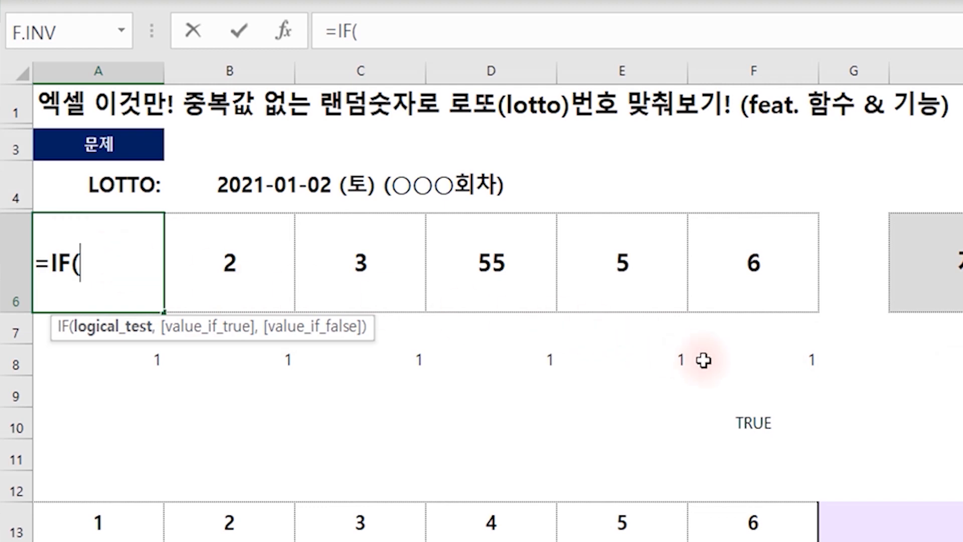
click(762, 421)
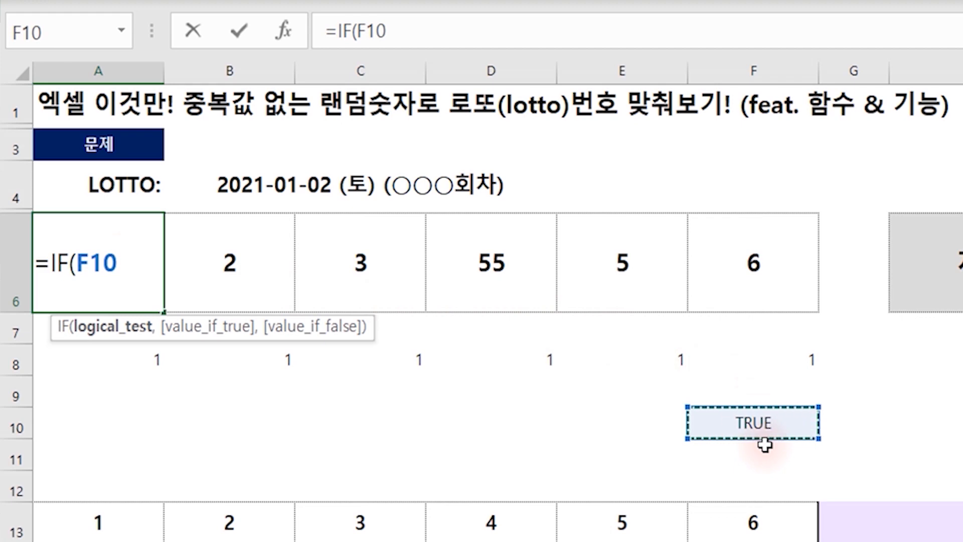
key(F4)
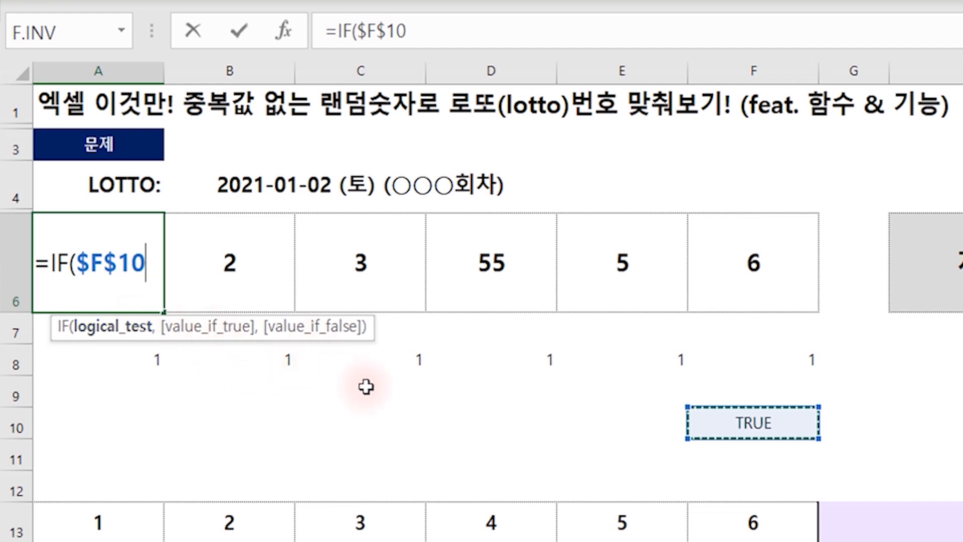
text(,)
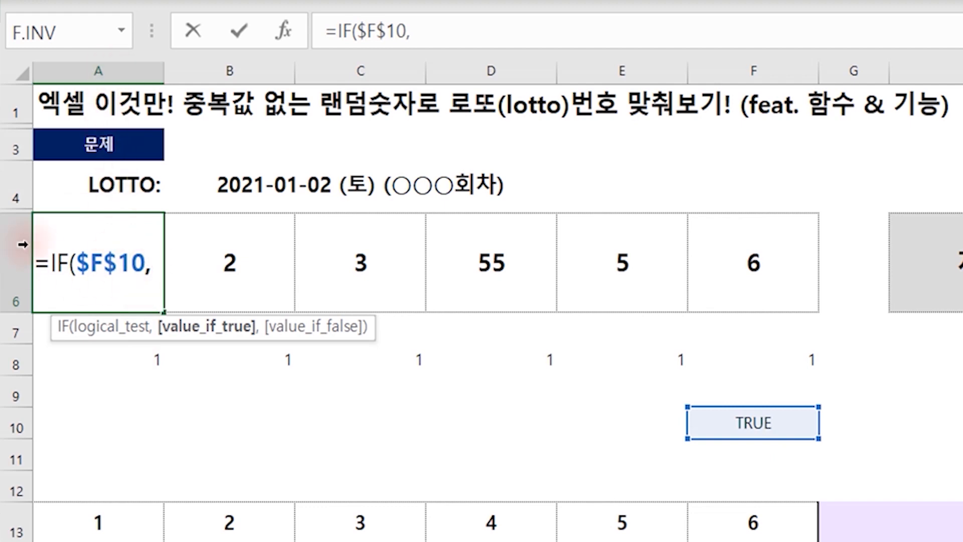
text(A6)
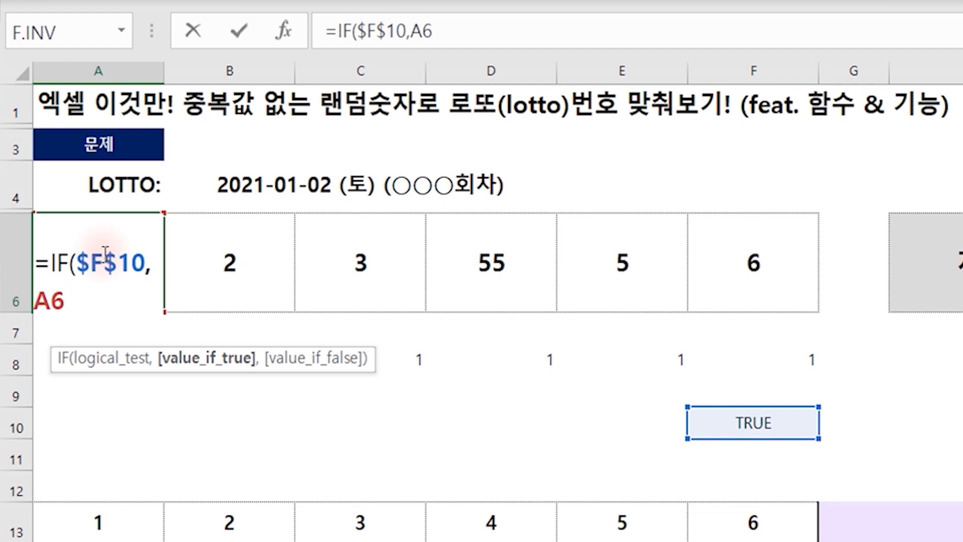
text(,)
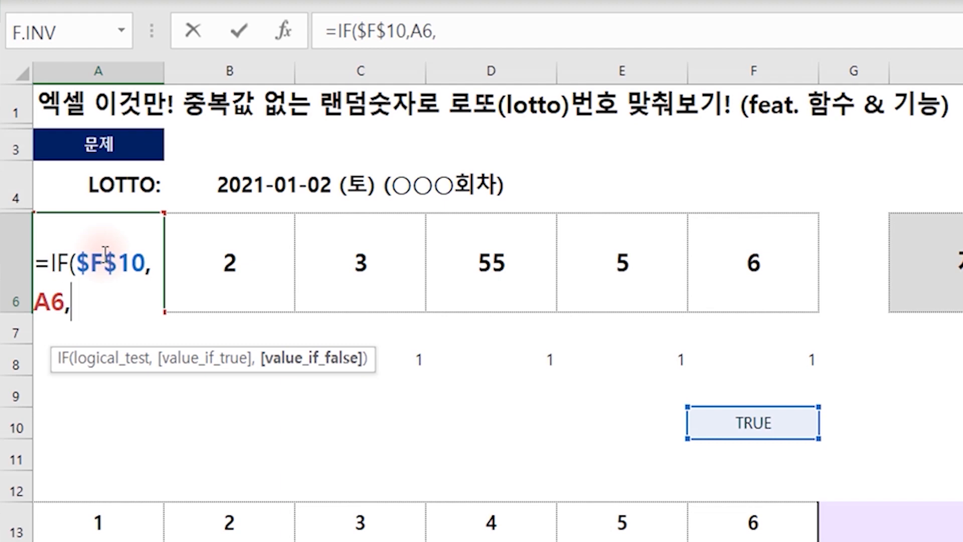
text(RAND)
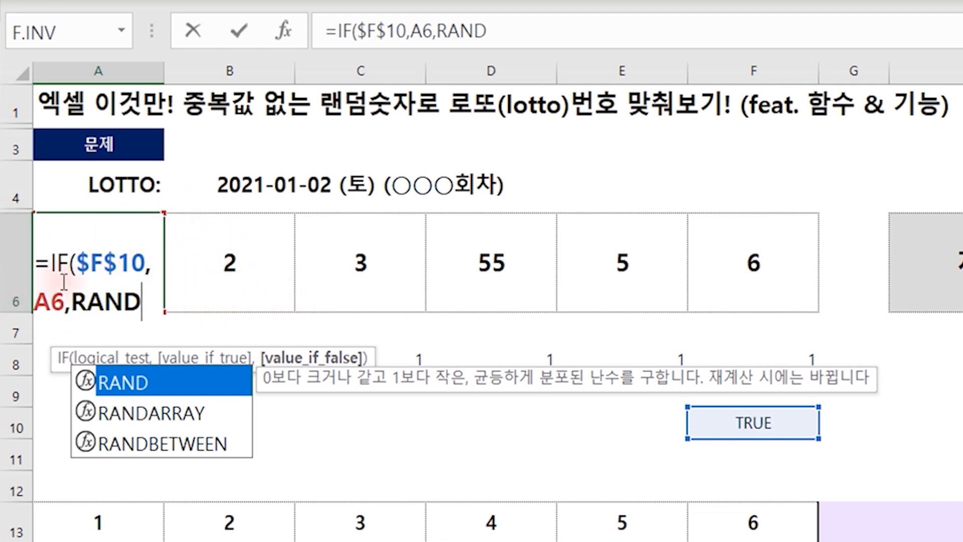
text(B)
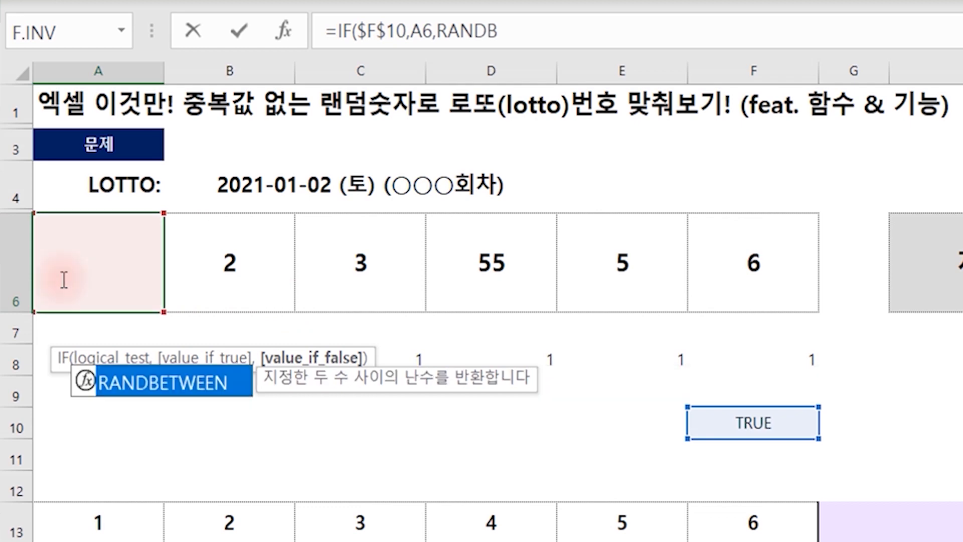
key(Tab)
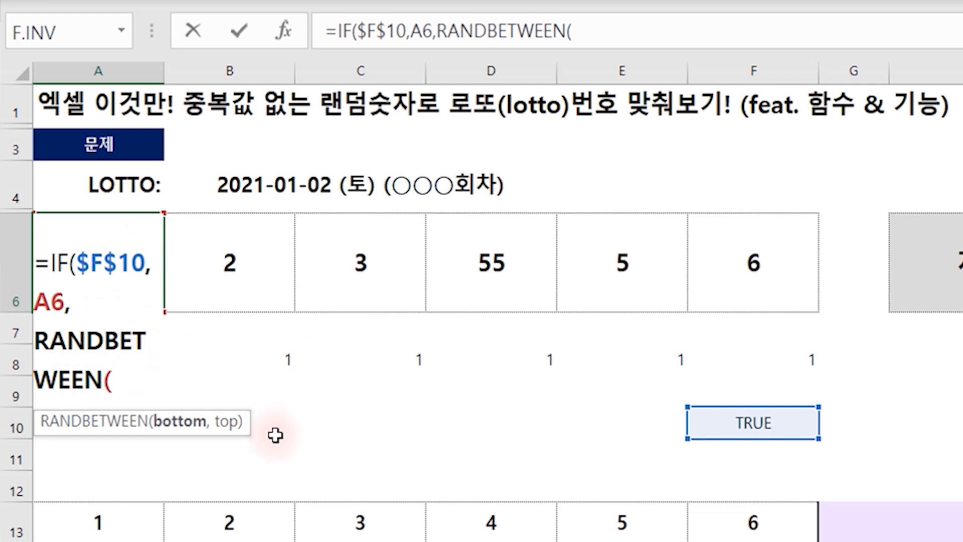
text(1,45)
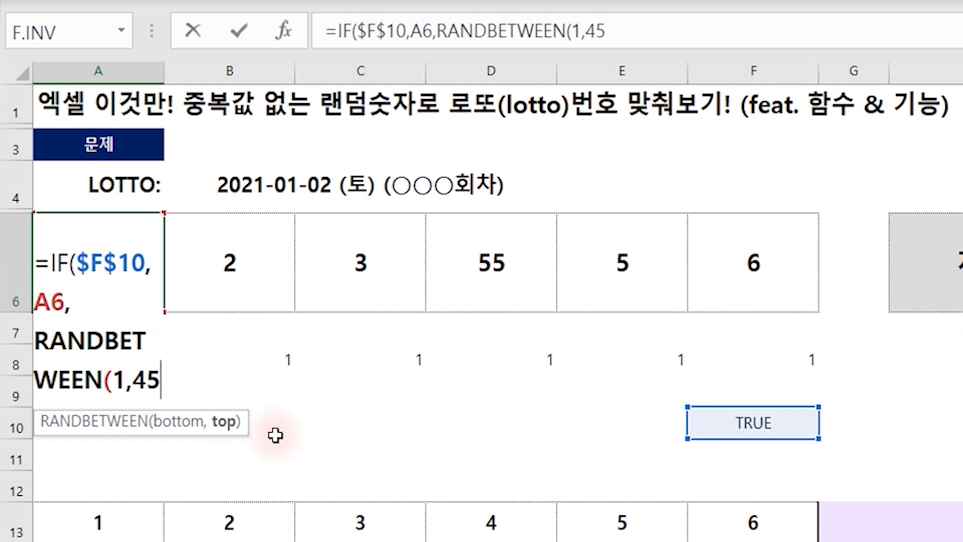
text())
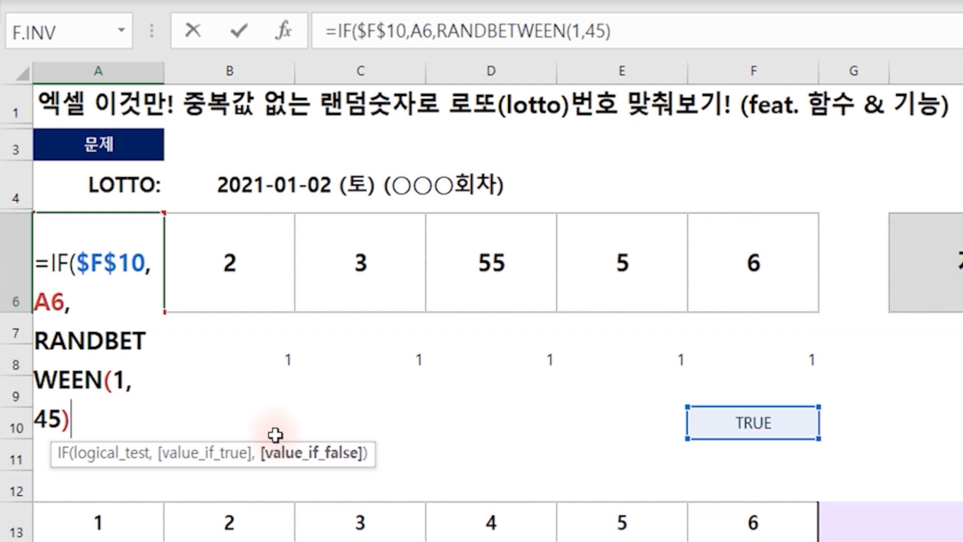
text())
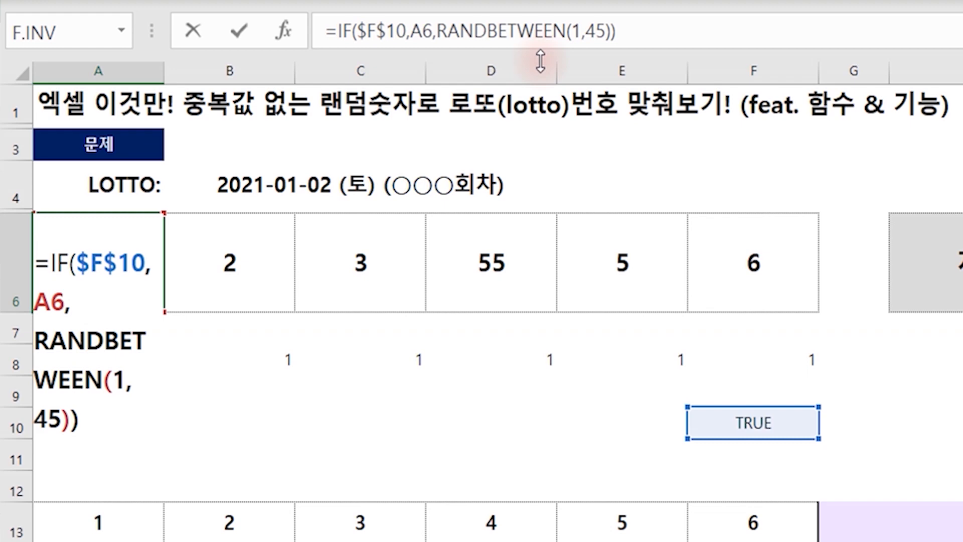
key(Return)
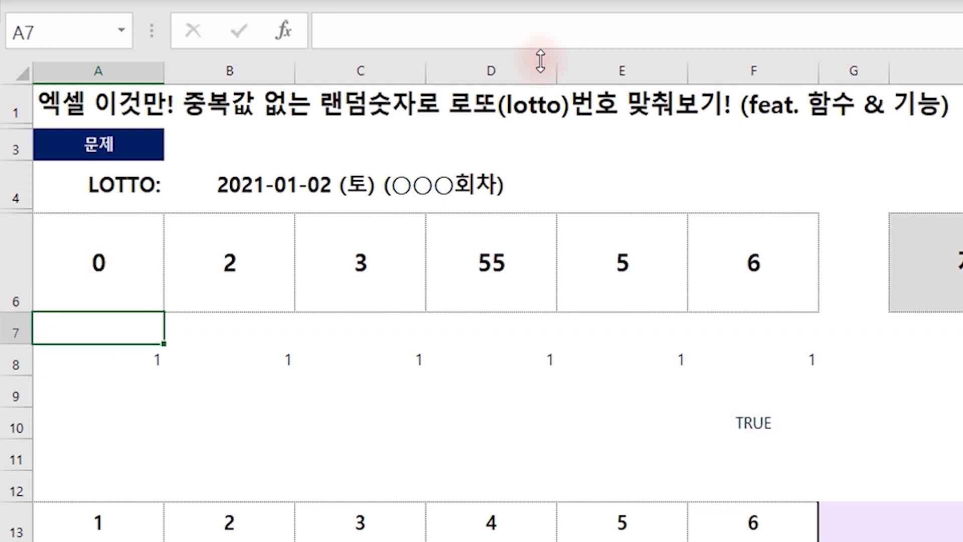
Fill the random-number formula from A6 across to F6
key(Up)
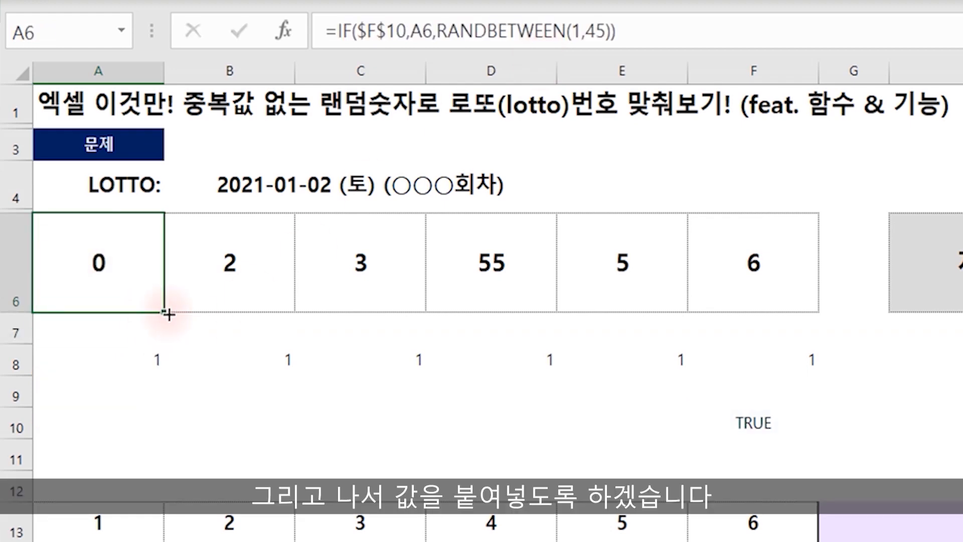
drag(227, 314, 797, 313)
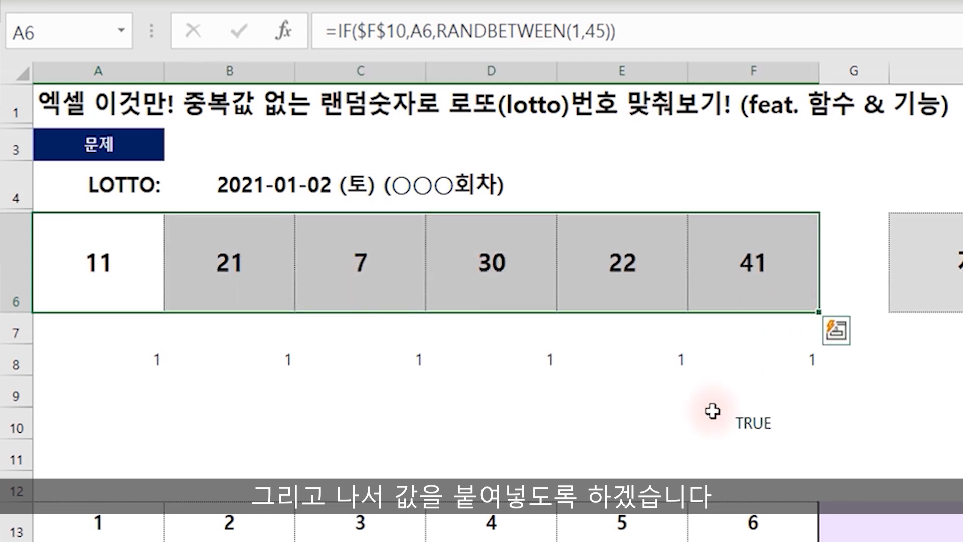
key(ctrl+c)
click(465, 427)
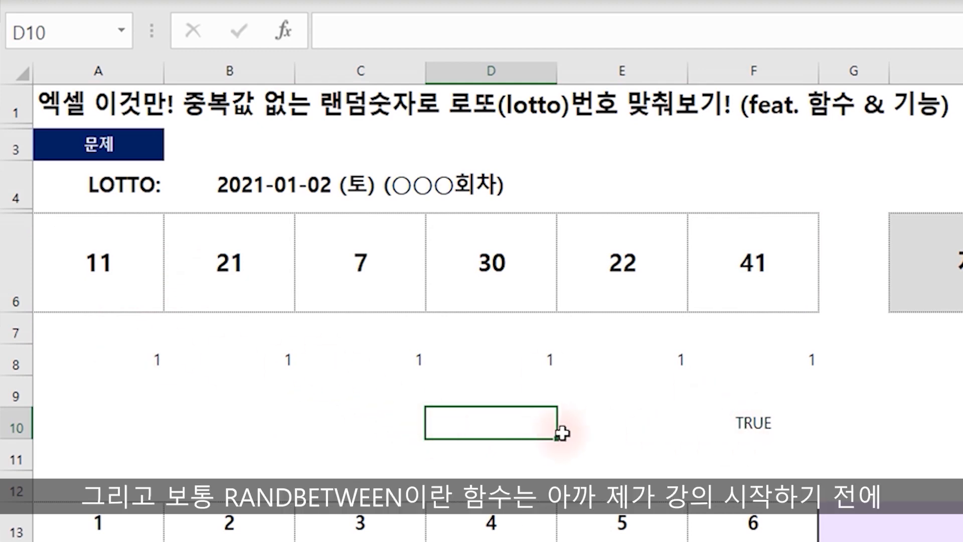
Inspect the filled formula in D6 and check whether the random numbers change while moving between cells
click(492, 261)
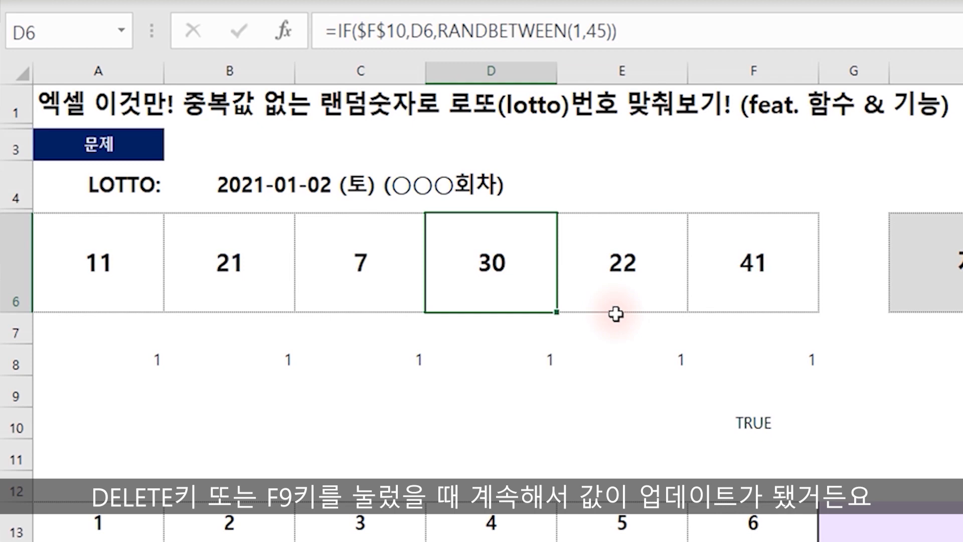
key(Right)
key(Up)
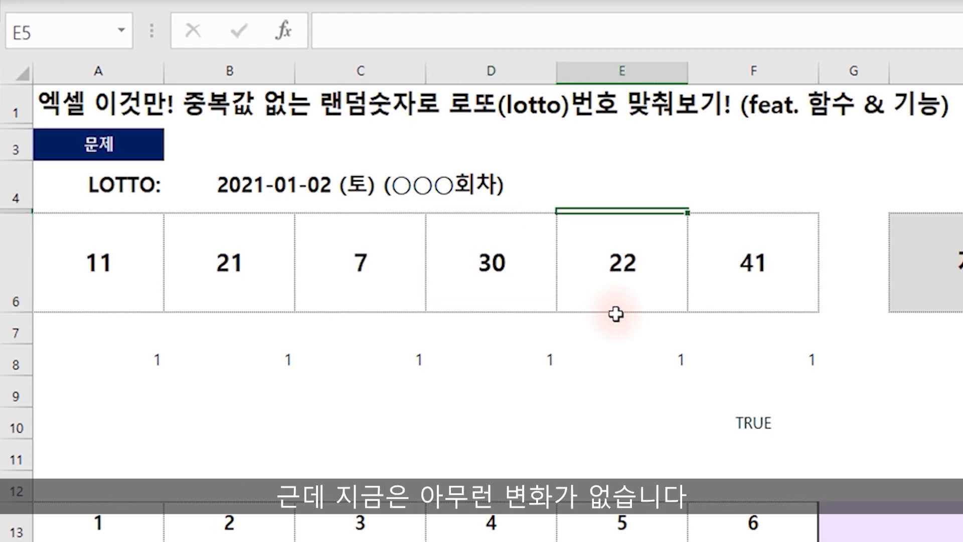
key(Up)
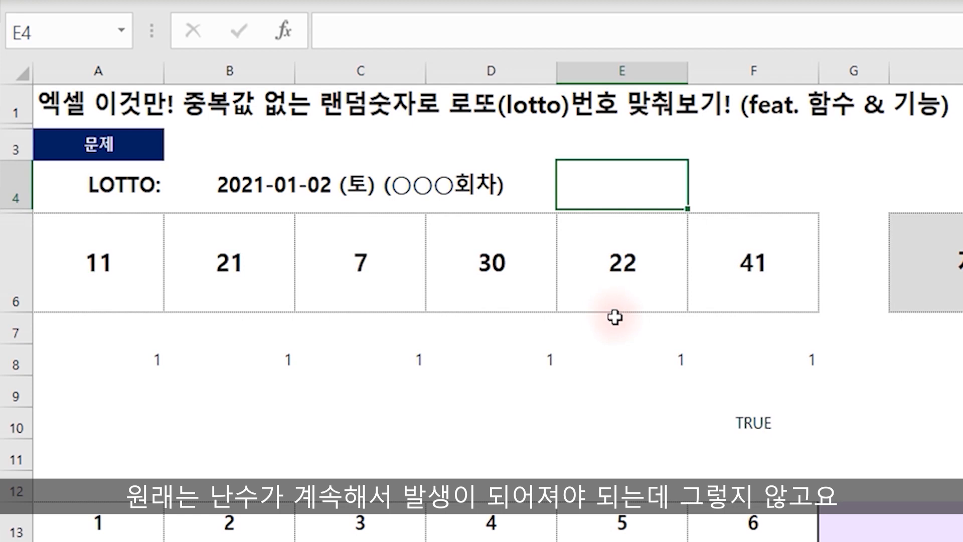
Re-enter the unchanged SUM test formula in F10 to generate a new set of six numbers
click(753, 422)
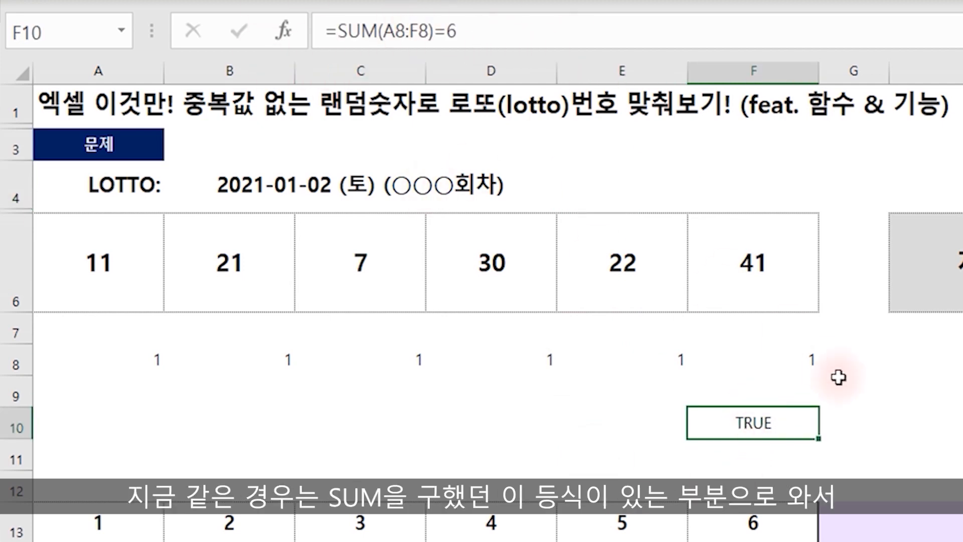
double_click(753, 421)
key(Return)
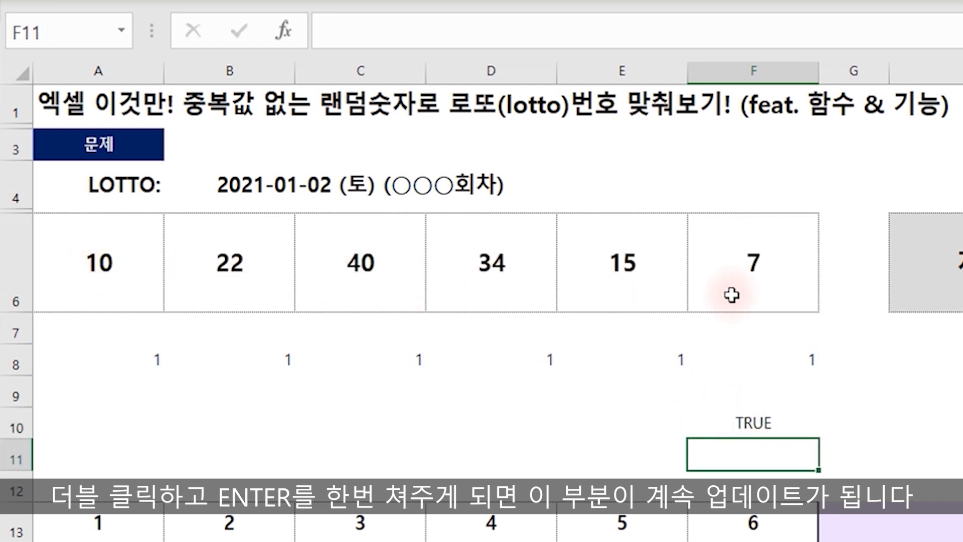
click(772, 424)
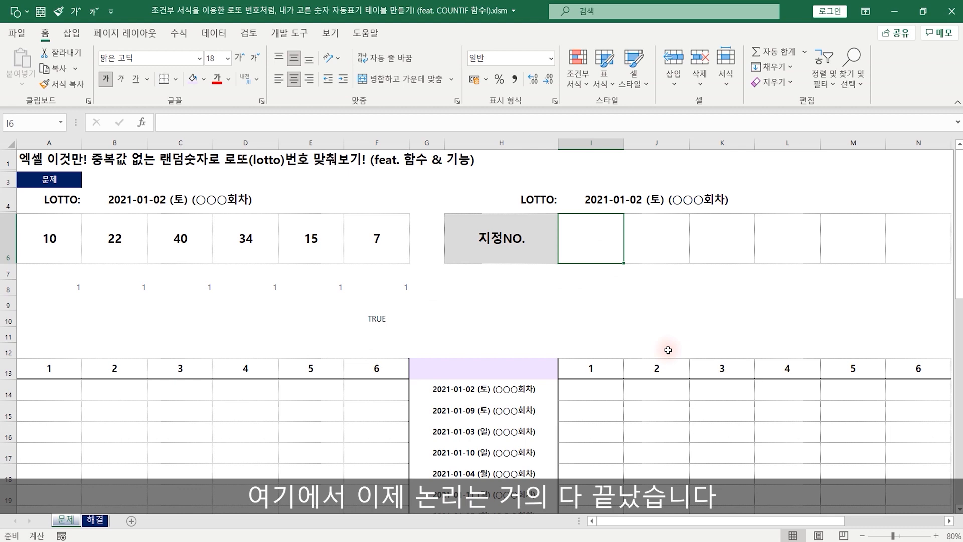
Enter the designated numbers 7, 12, 17, 23, 34 and 45 in I6:N6
text(7)
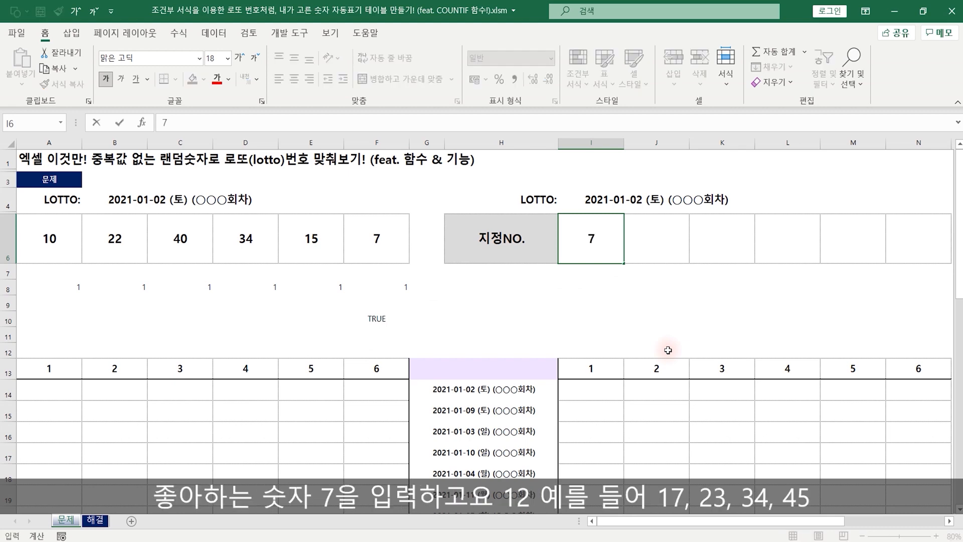
key(Tab)
text(12)
key(Tab)
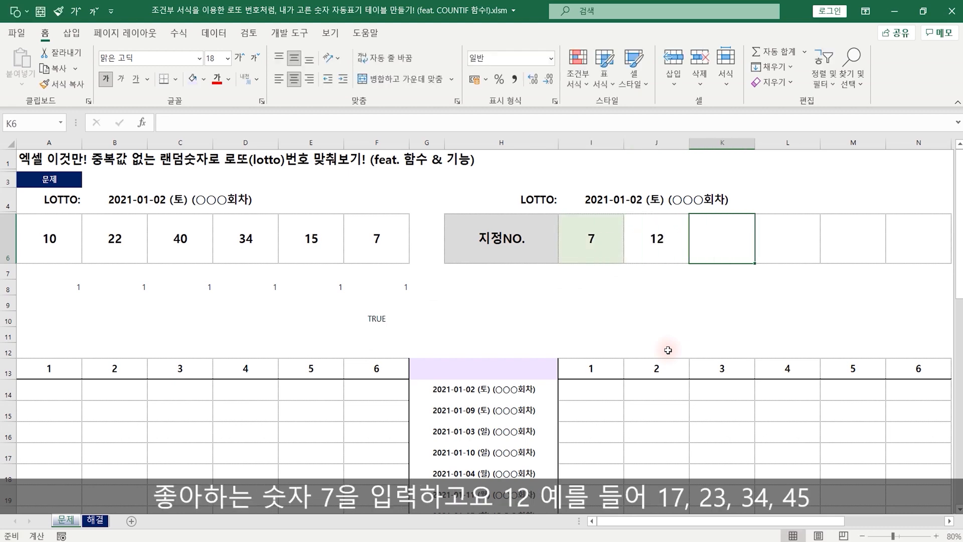
text(17)
key(Tab)
text(23)
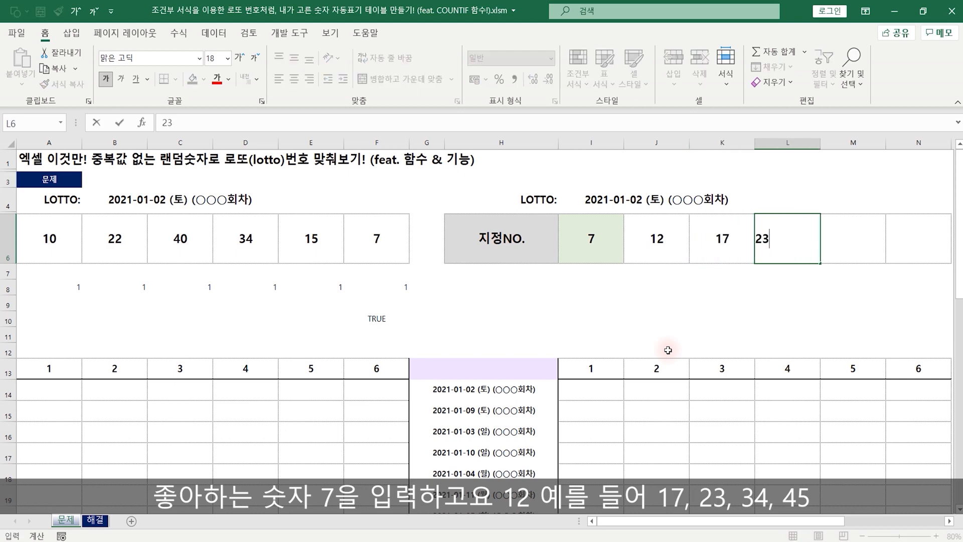
key(Tab)
text(34)
key(Tab)
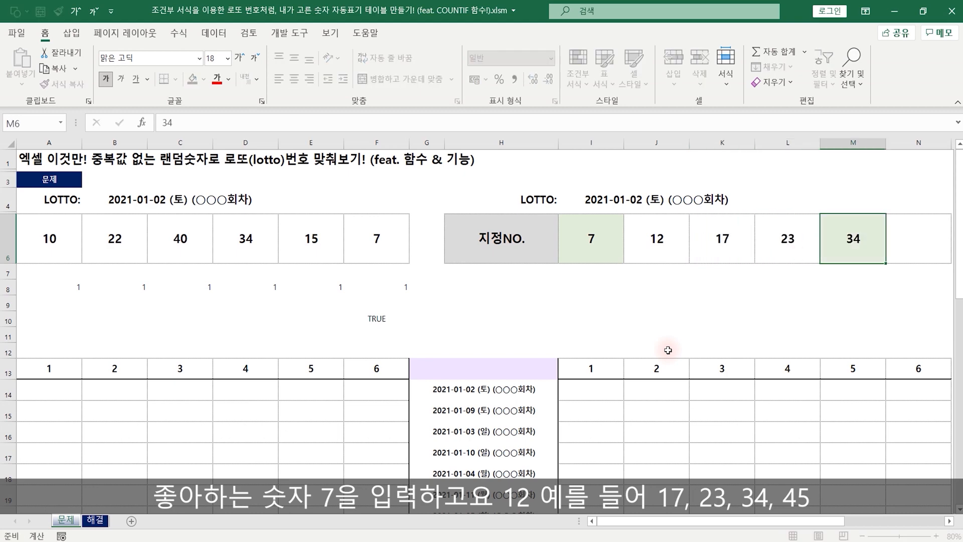
text(45)
key(Left)
key(Left)
key(Left)
key(Left)
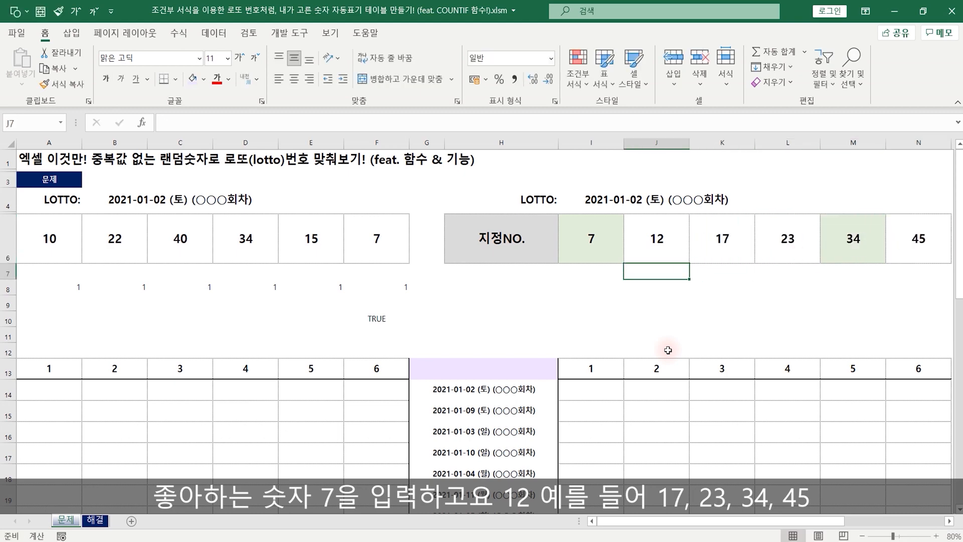
key(Left)
key(Right)
key(Right)
key(Right)
key(Right)
key(Right)
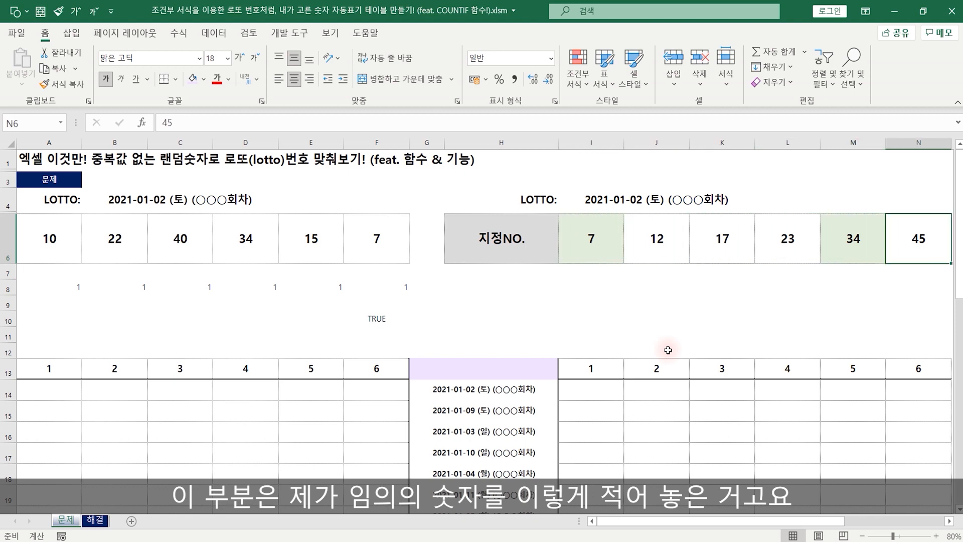
Re-enter the unchanged SUM test formula in F10 twice to redraw the numbers, comparing matches between A6:F6 and the designated numbers in I6:N6
double_click(368, 318)
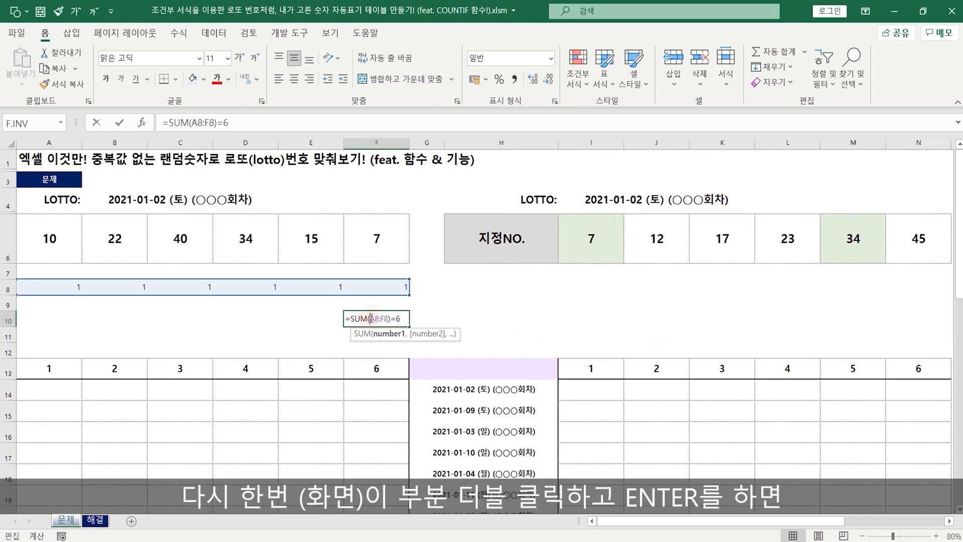
key(Return)
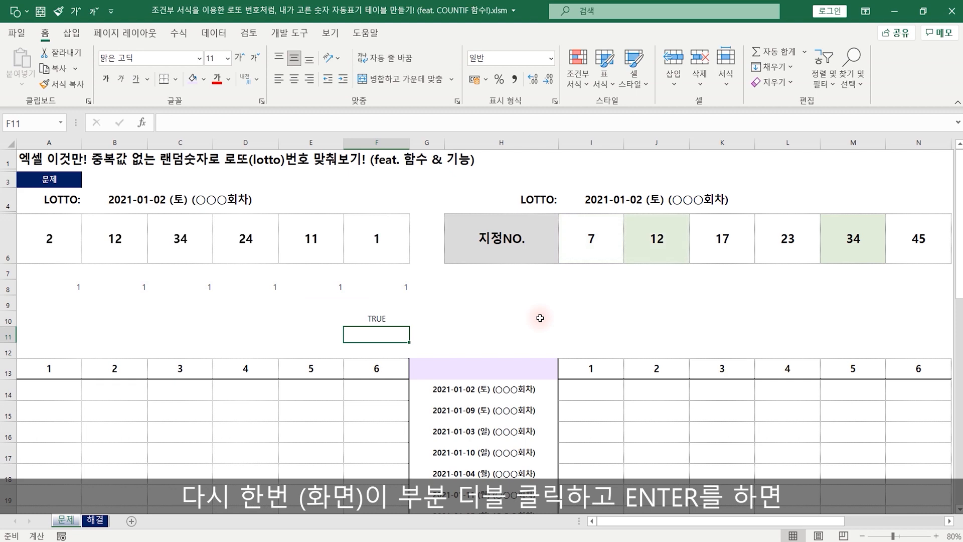
click(107, 245)
click(646, 227)
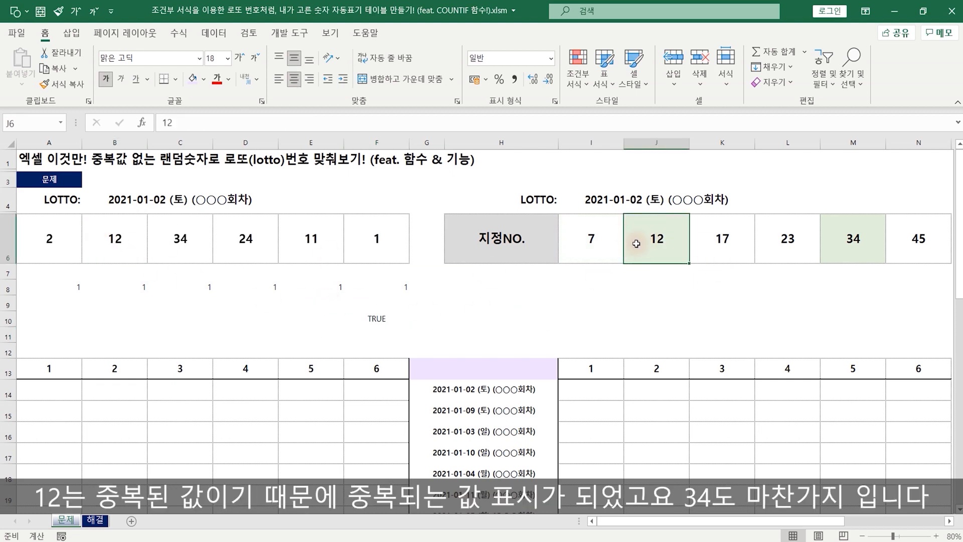
click(181, 232)
click(787, 239)
click(848, 238)
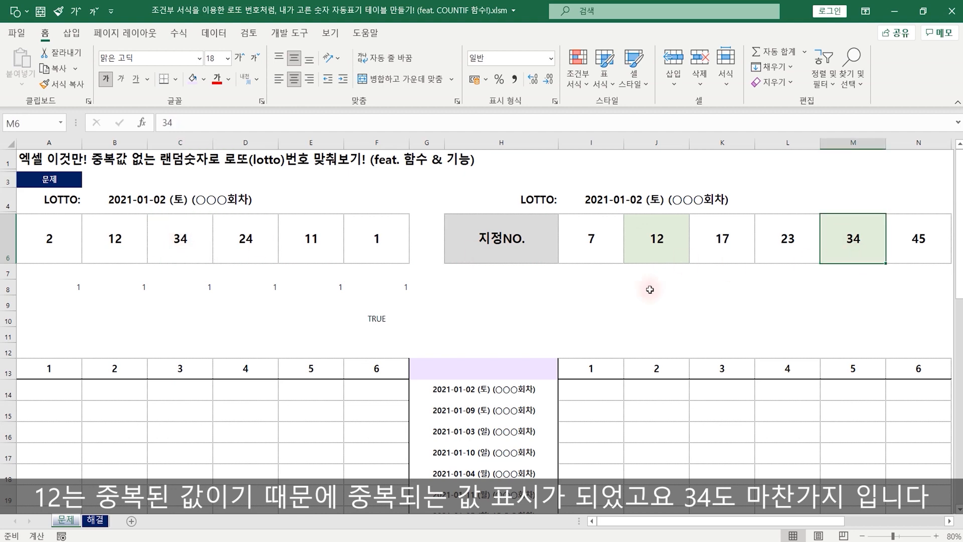
double_click(376, 318)
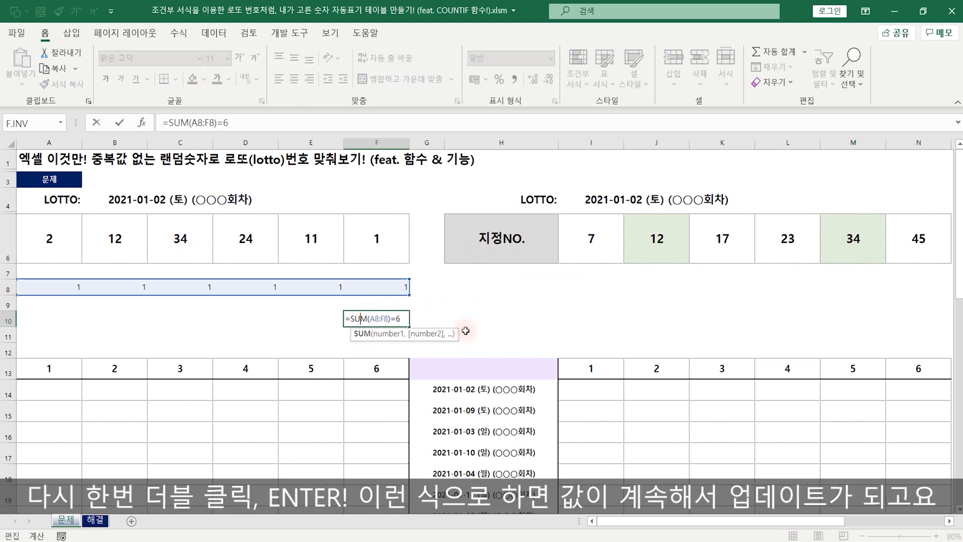
key(Return)
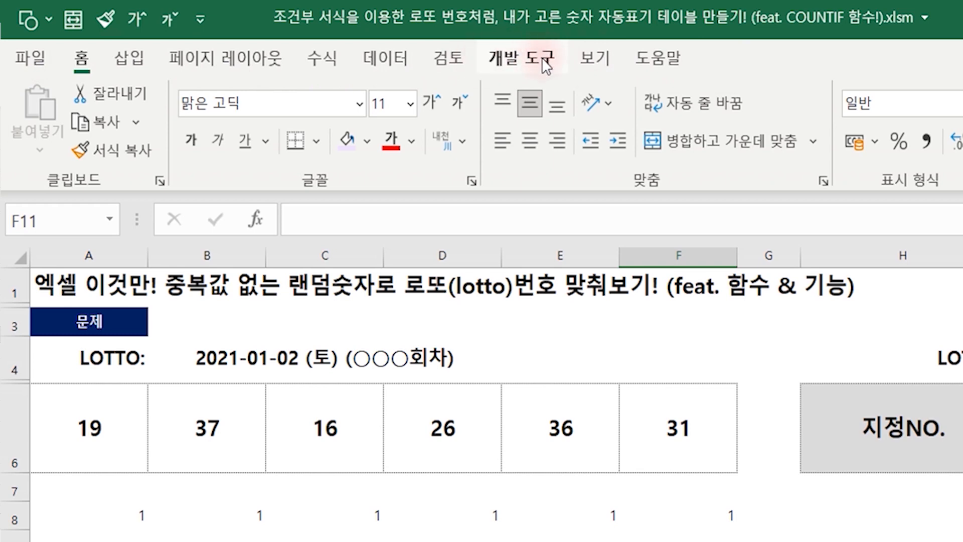
Check that the Developer (개발 도구) tab is enabled in the ribbon customization options and accept the settings
right_click(392, 62)
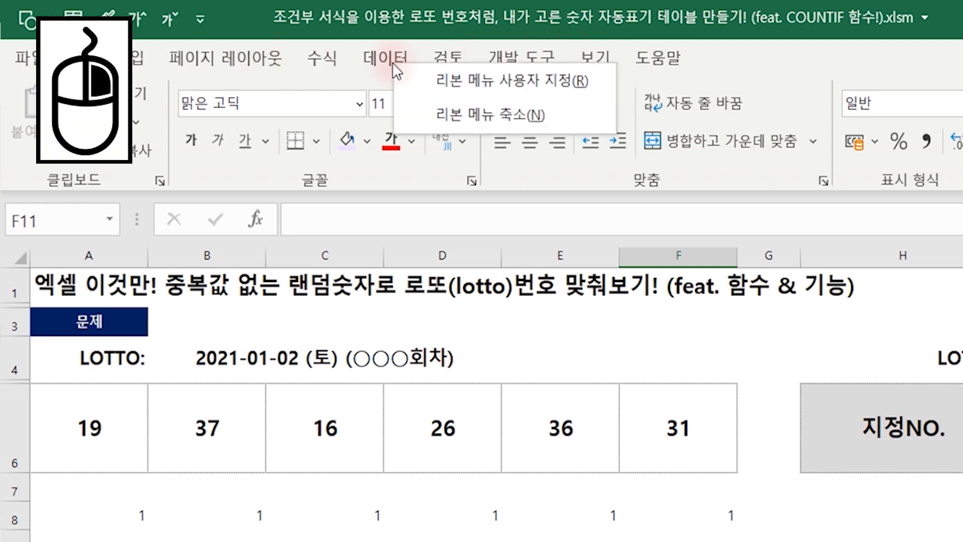
click(511, 80)
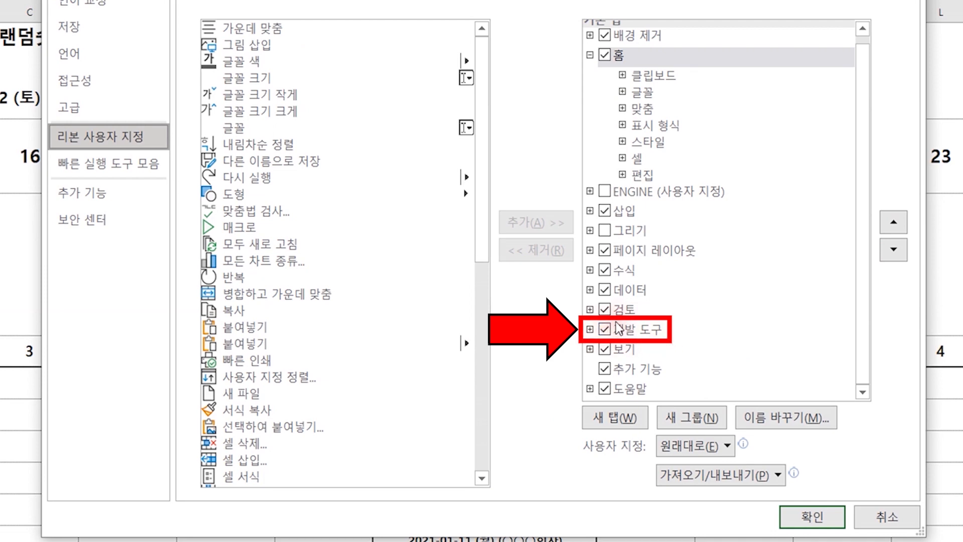
click(811, 514)
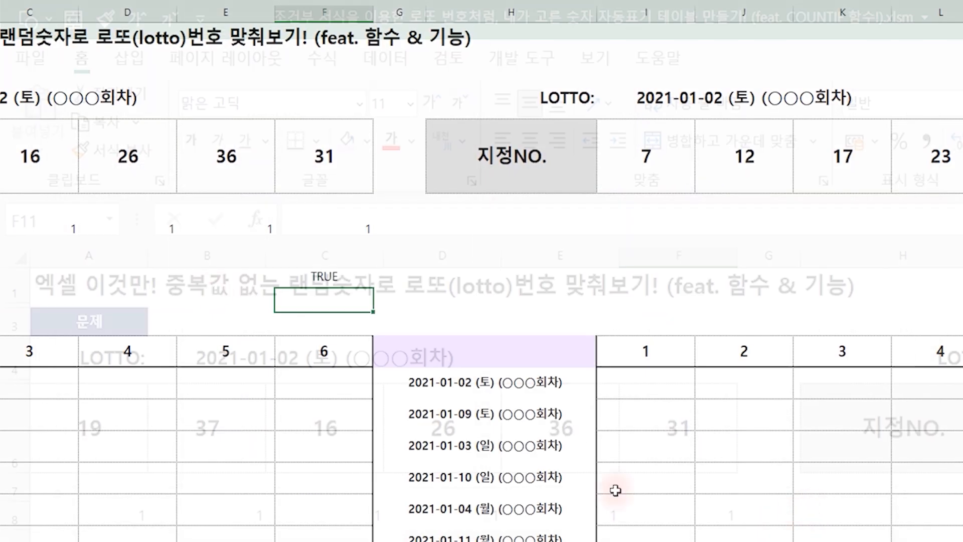
Insert a form control button in the blank area below the random numbers, around D9:E11
click(522, 59)
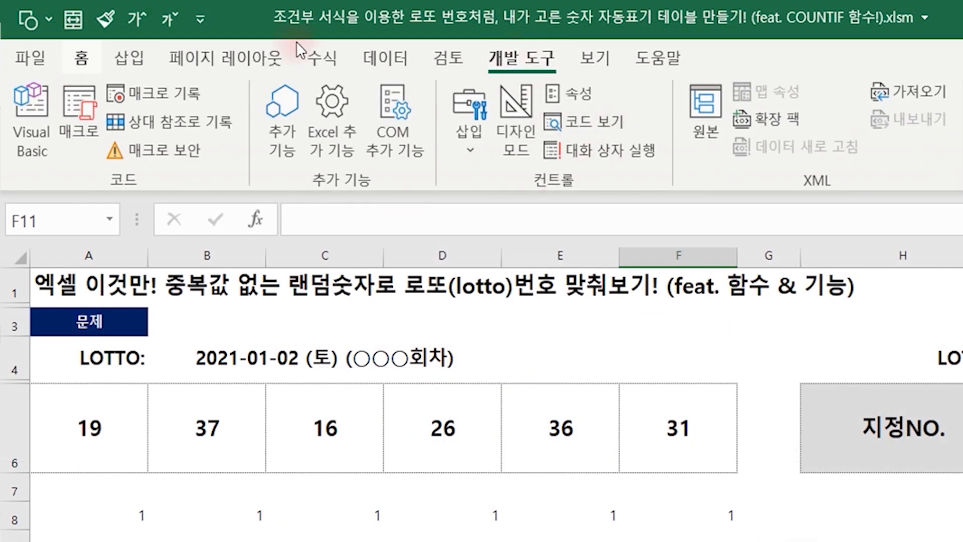
click(469, 137)
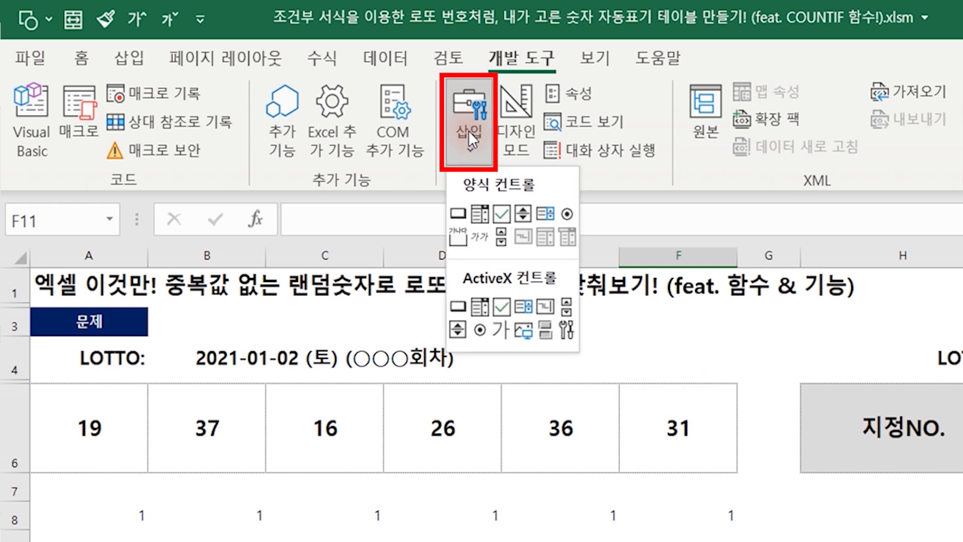
click(458, 215)
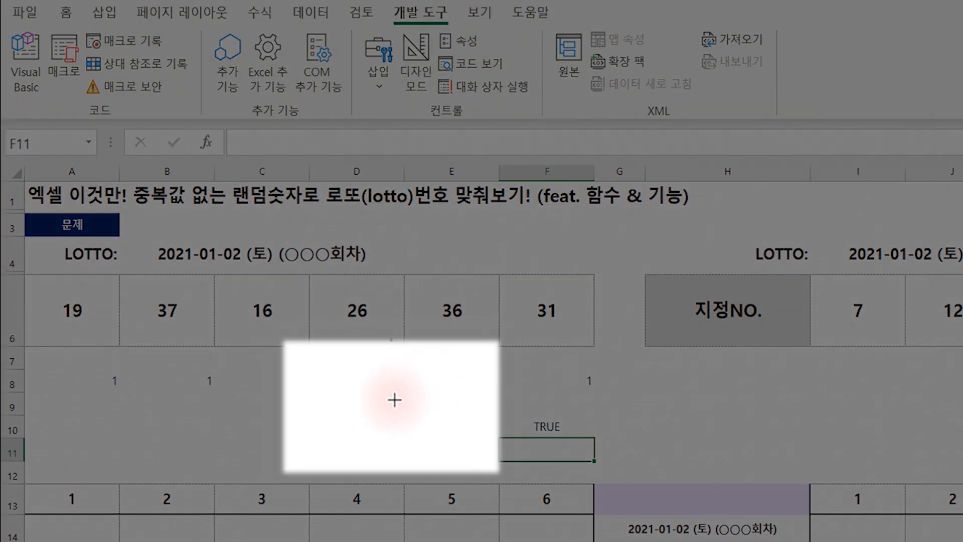
drag(329, 390, 489, 445)
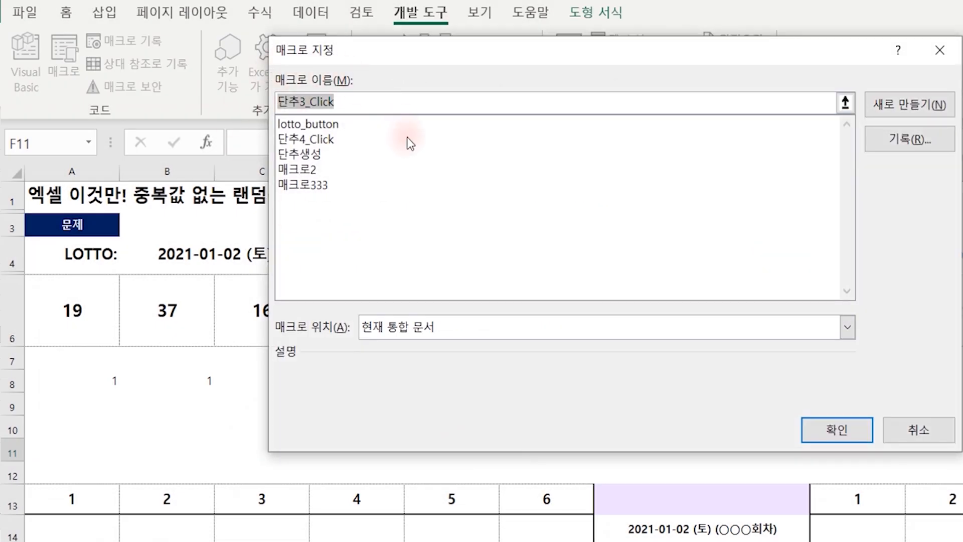
Start recording a macro named 단추1 for the new button, stored in the current workbook
click(900, 144)
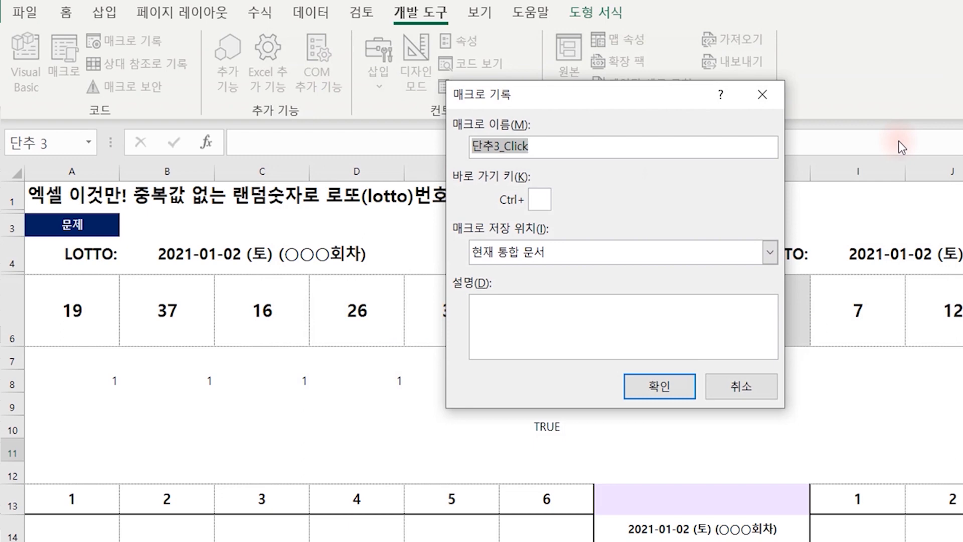
text(단추)
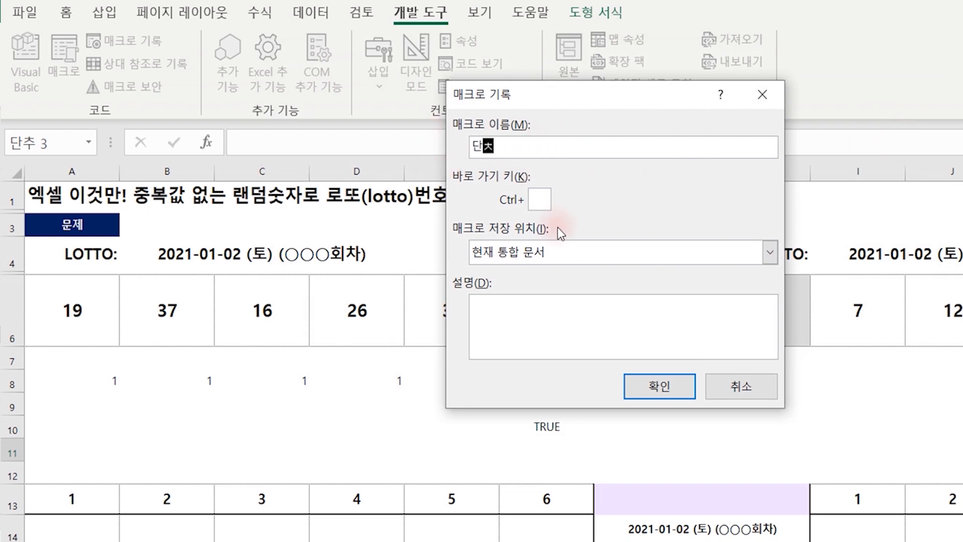
text(1)
click(651, 385)
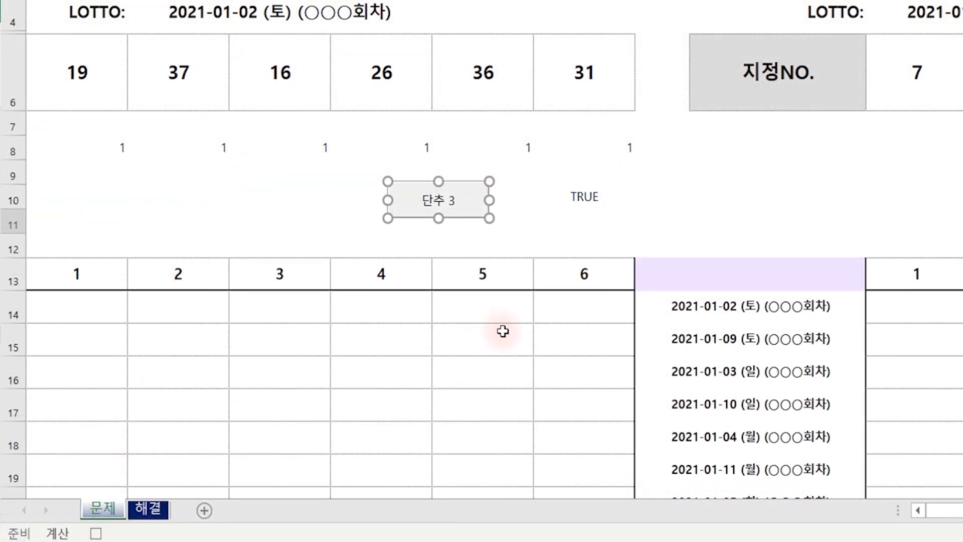
Record re-entering the unchanged formula in F10 as the macro's action, and stop the recording
click(600, 213)
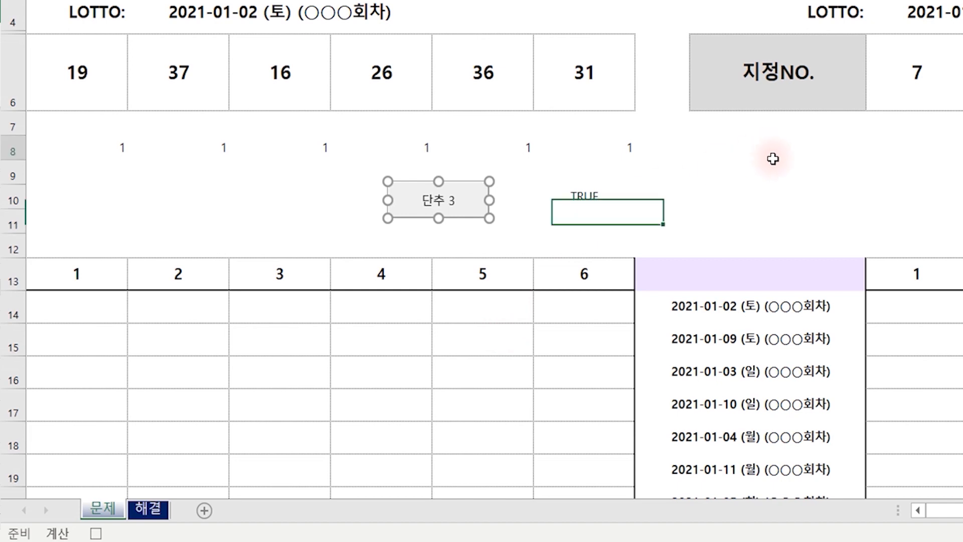
click(771, 157)
double_click(587, 197)
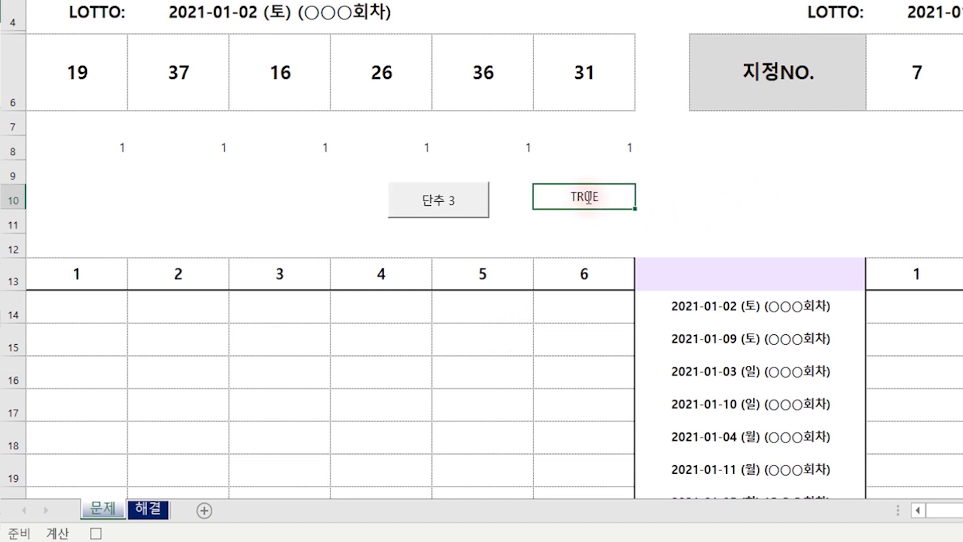
key(Return)
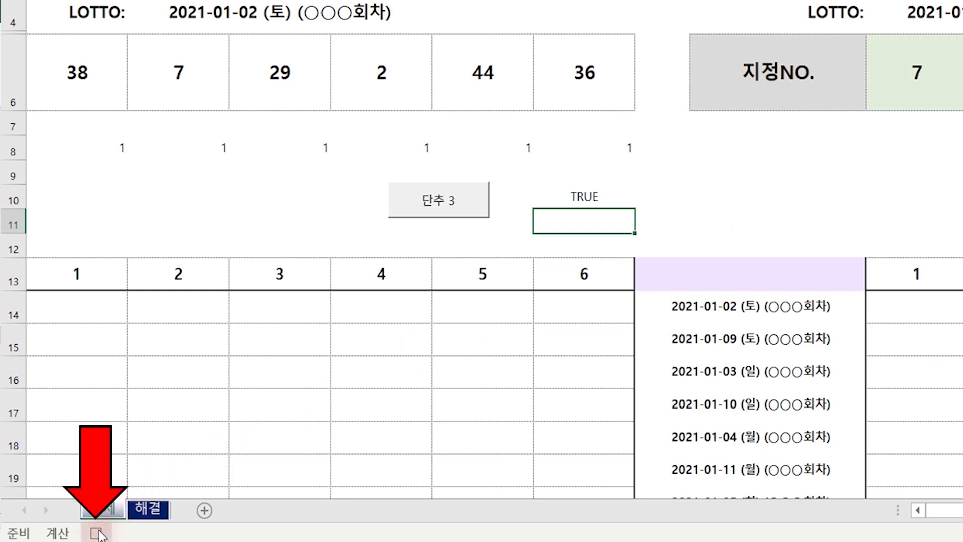
click(98, 533)
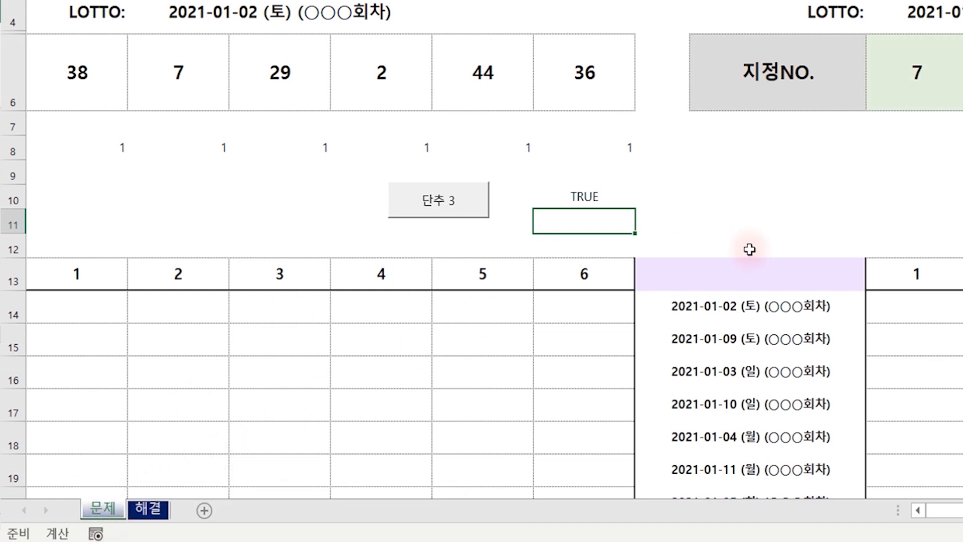
Re-enter the F10 formula manually once more to see the six numbers redraw without recording
click(585, 195)
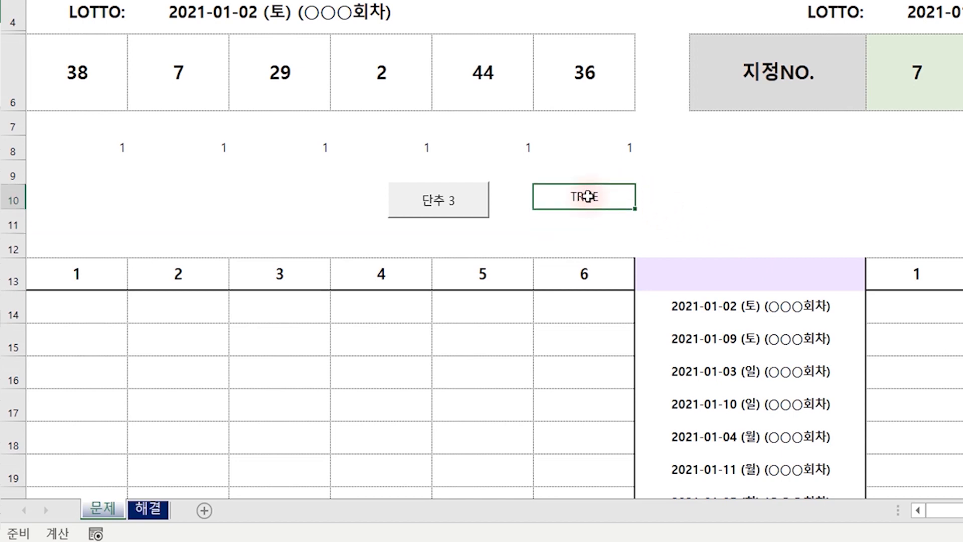
double_click(587, 196)
key(Return)
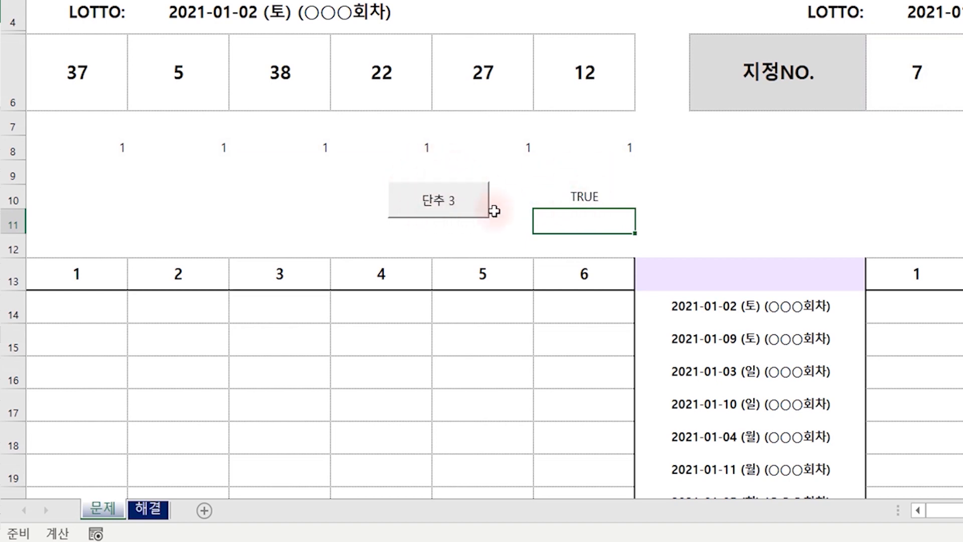
Assign the macro 단추1 to the form button 단추 3
right_click(485, 215)
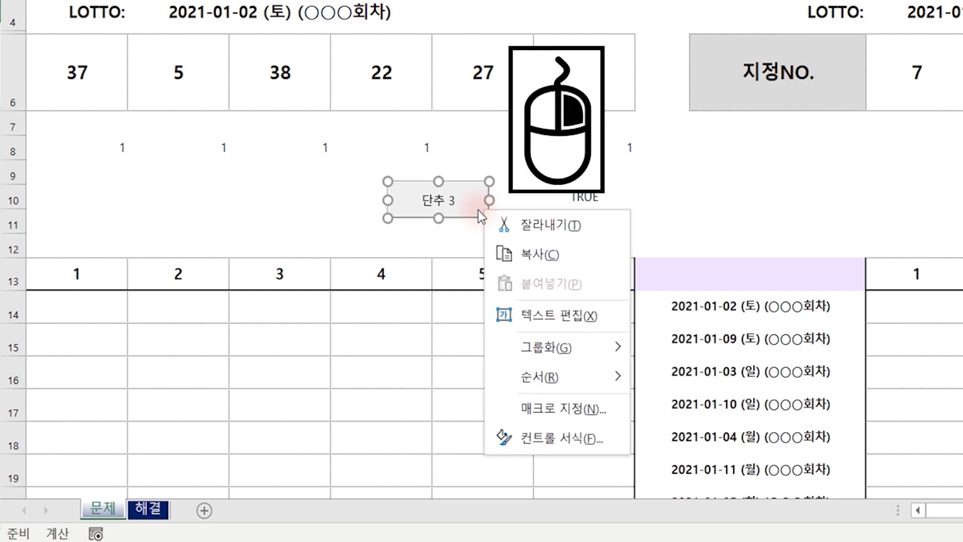
click(561, 408)
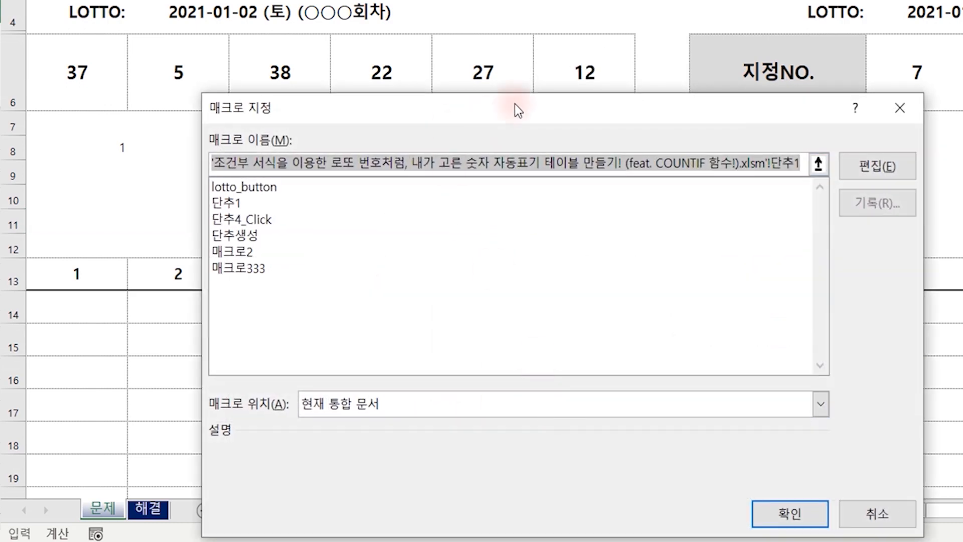
drag(514, 103, 581, 21)
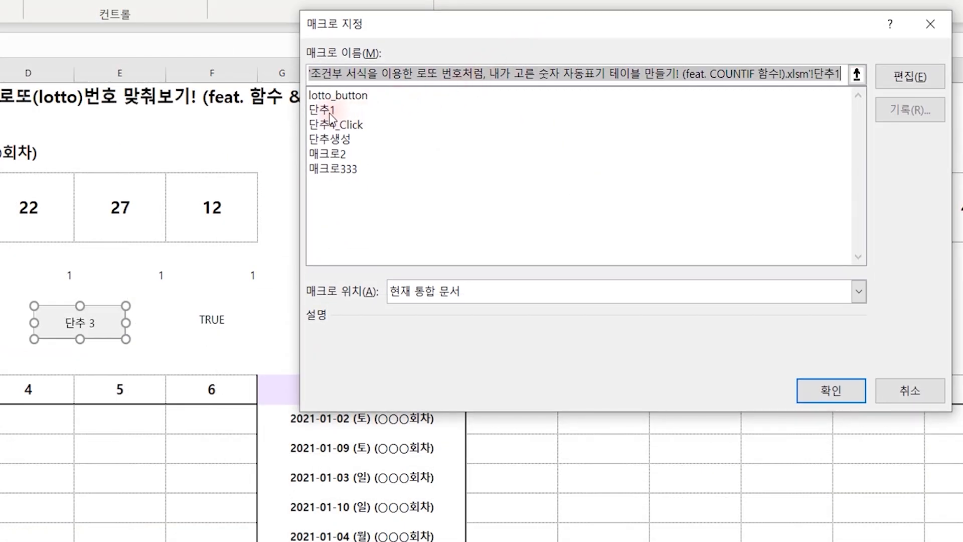
click(330, 114)
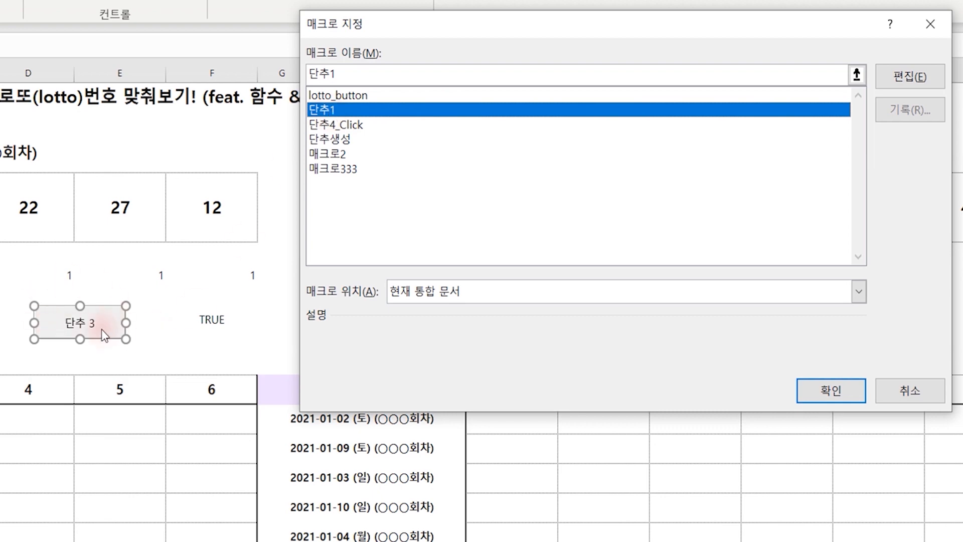
click(834, 391)
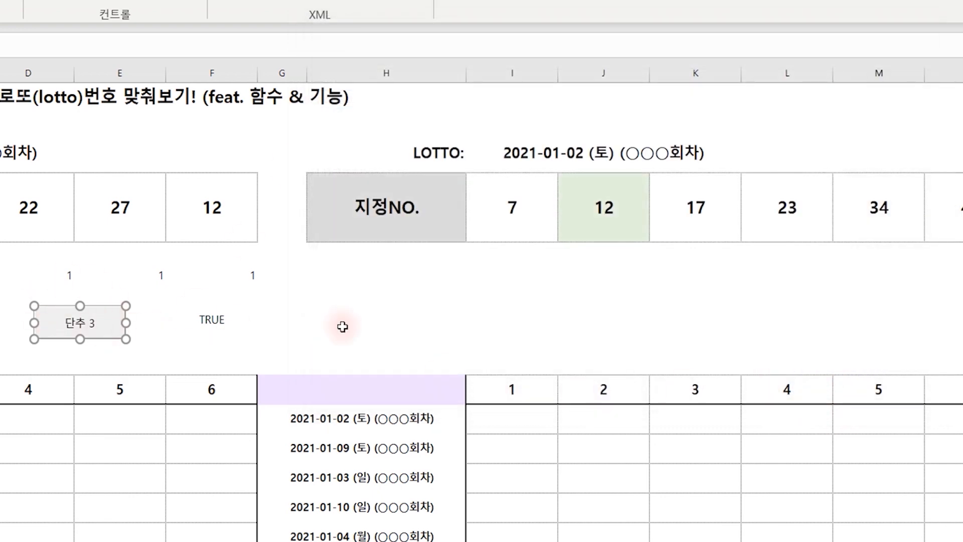
Deselect the button 단추 3 and run it several times to test that it redraws the six random numbers
click(342, 327)
click(92, 331)
click(100, 333)
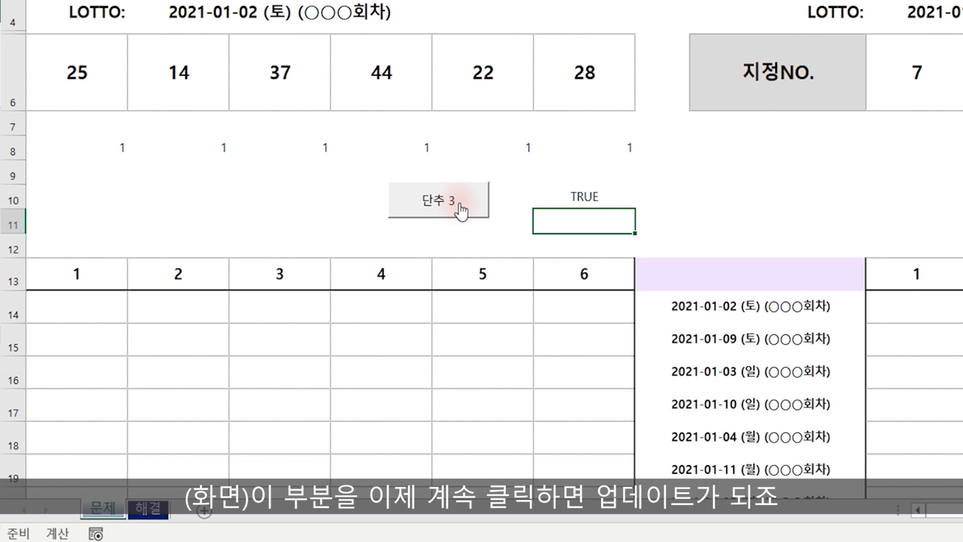
click(460, 211)
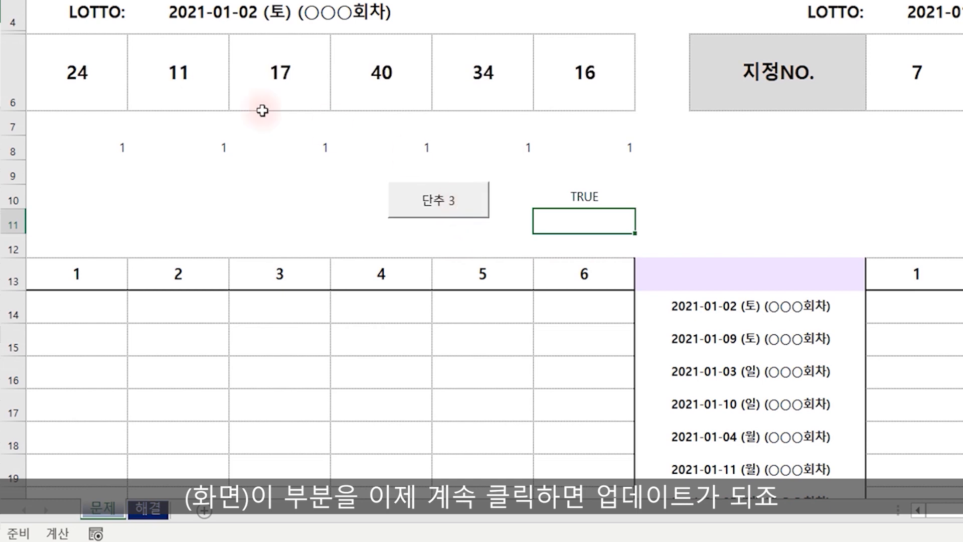
click(461, 218)
click(461, 215)
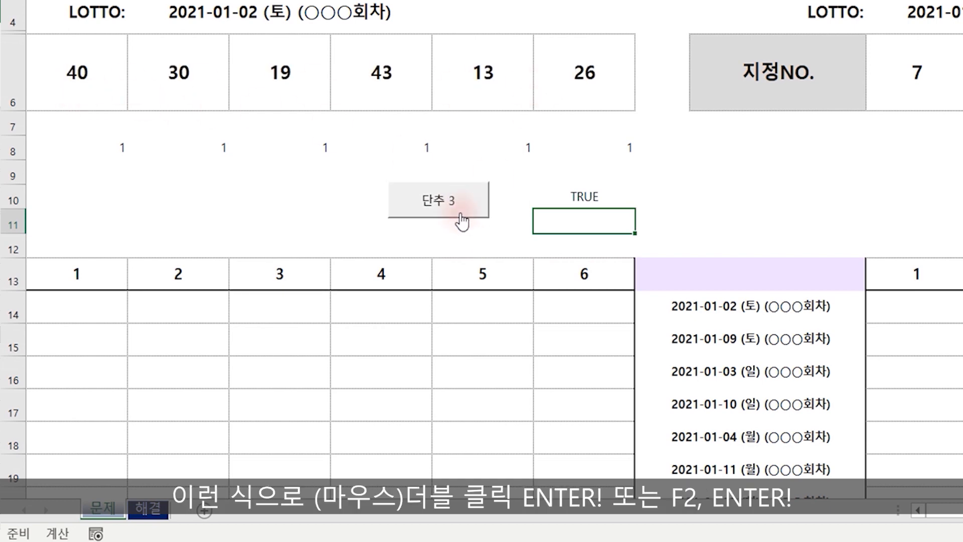
Redraw the numbers manually by re-entering the F10 formula twice, to compare this with using the button
double_click(606, 196)
key(Return)
key(Up)
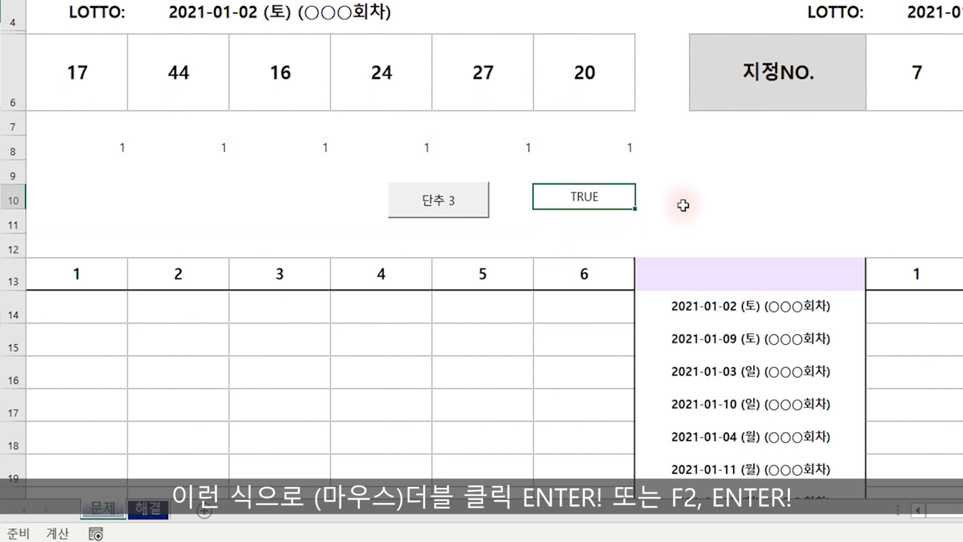
key(F2)
key(Return)
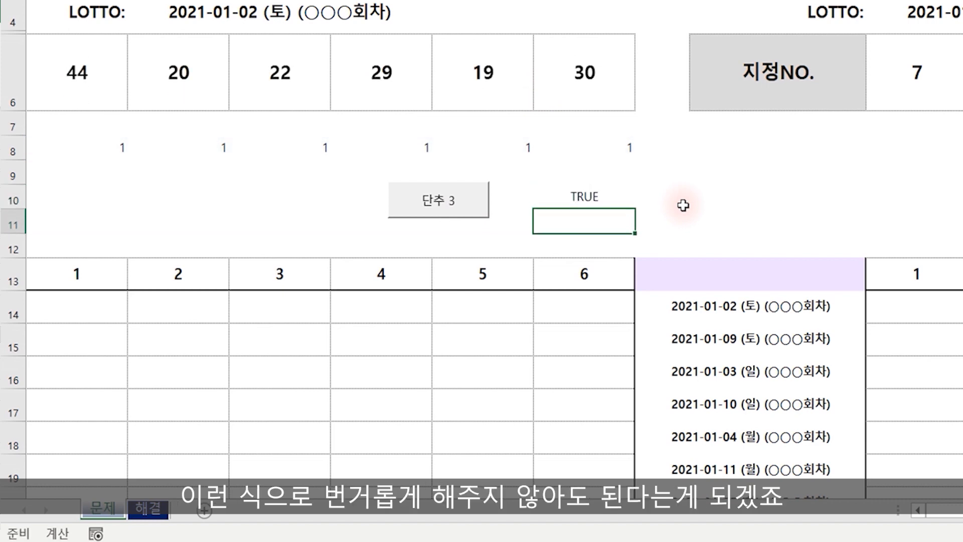
Move the button 단추 3 onto cell F10 so that it covers the TRUE value
right_click(438, 216)
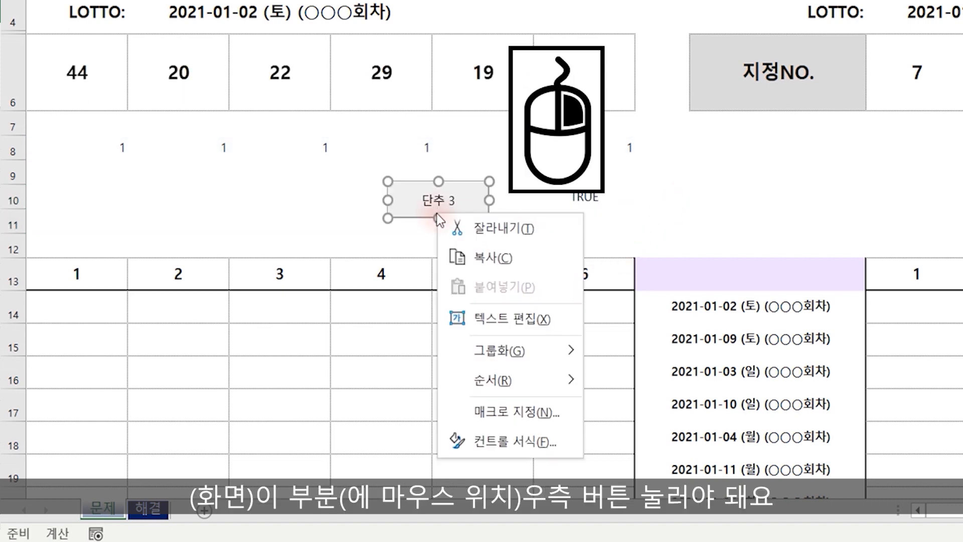
click(438, 216)
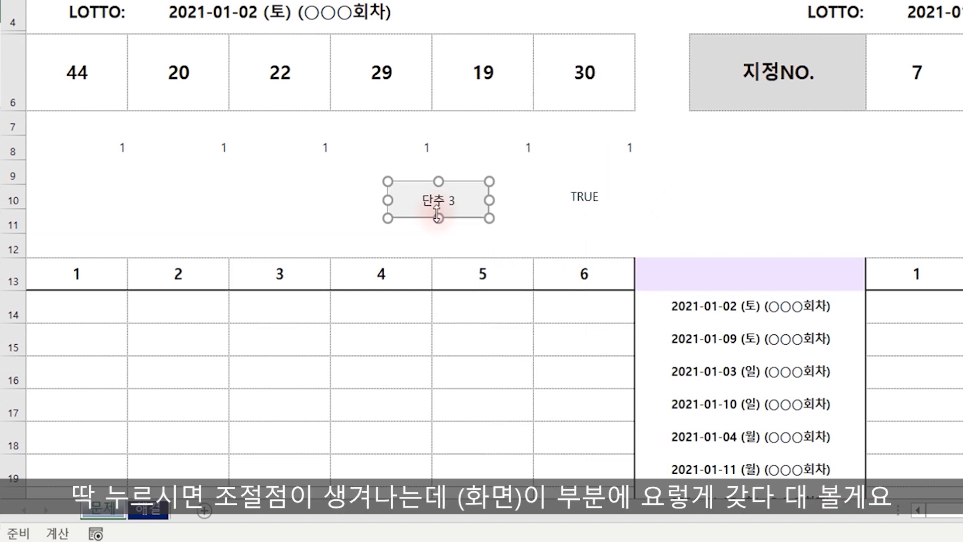
drag(464, 218, 611, 215)
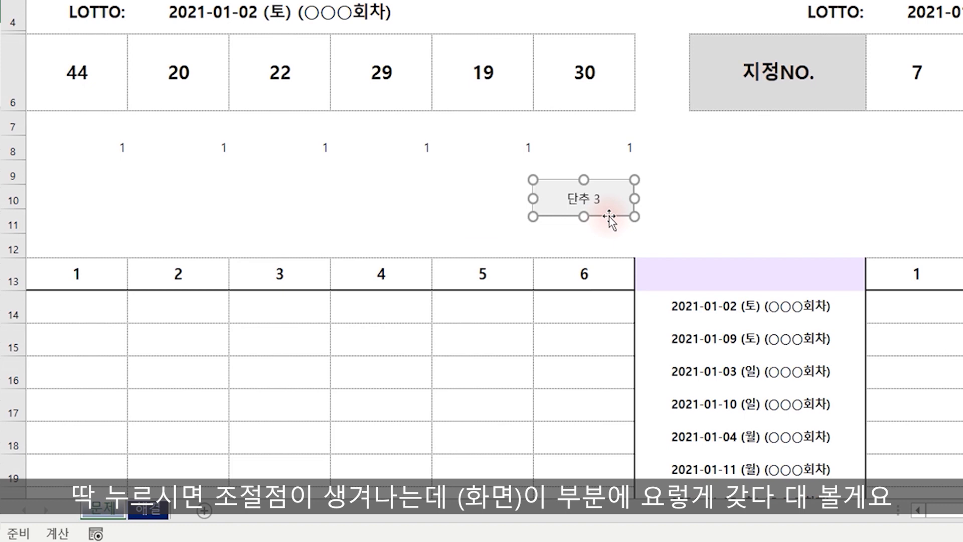
Change the label of the form button 단추 3 to BUTTON
click(261, 206)
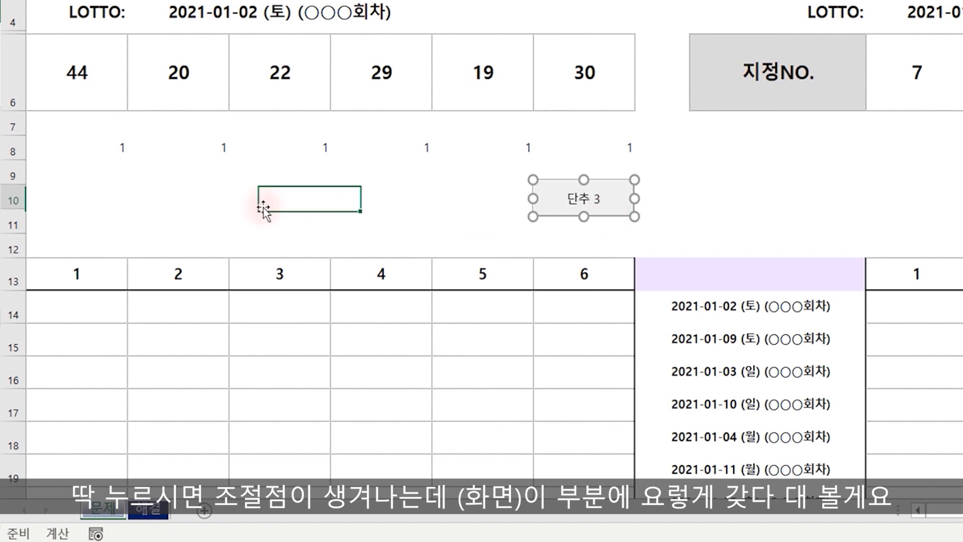
right_click(580, 201)
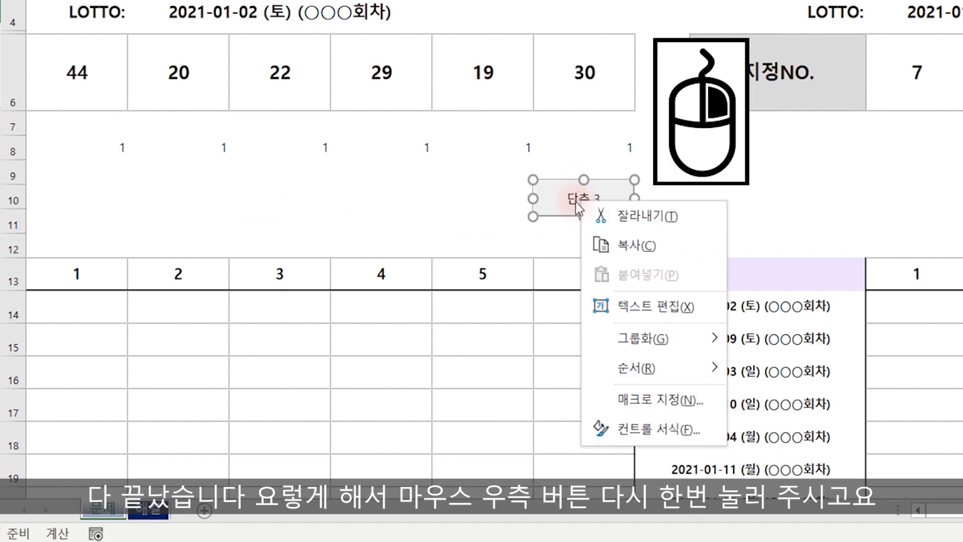
click(639, 304)
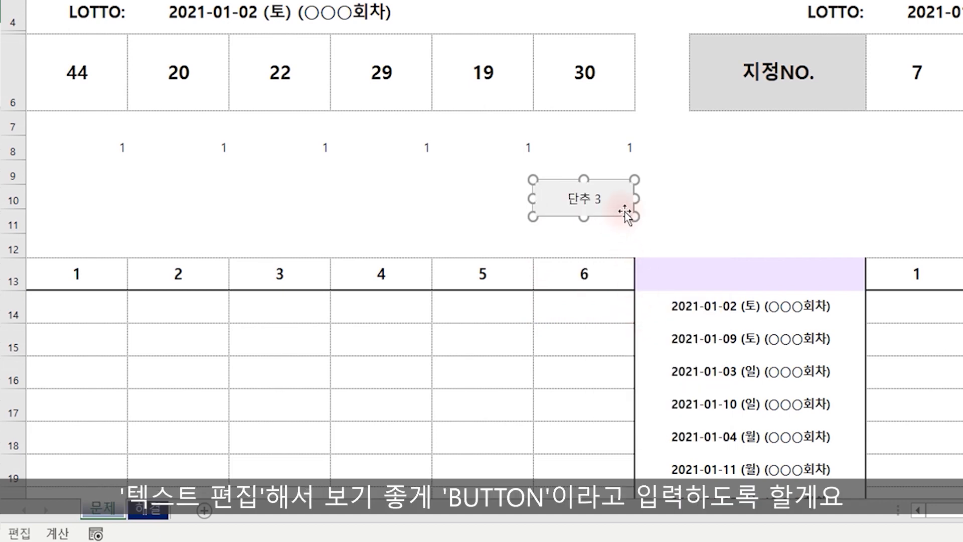
key(ctrl+a)
key(BackSpace)
click(752, 198)
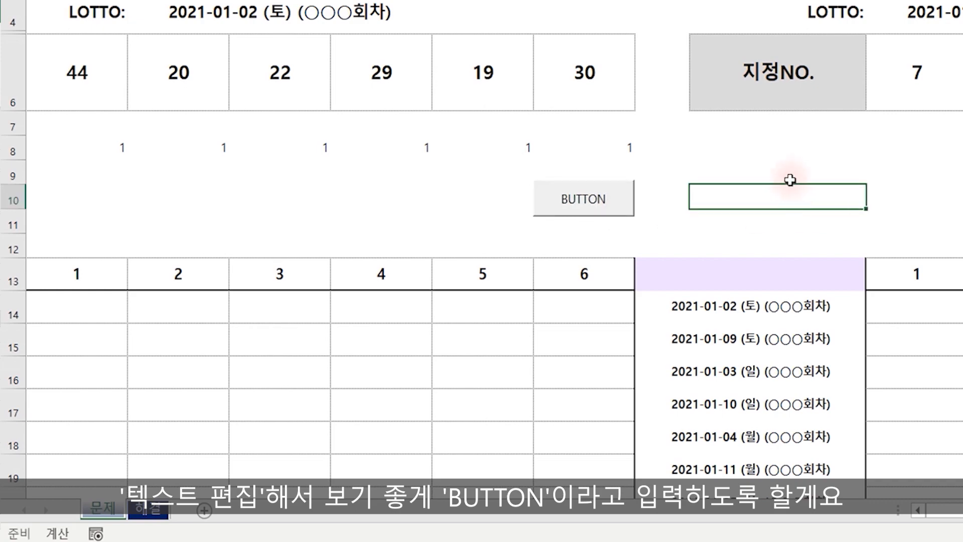
Set the font colour of the COUNTIF results in A8:F8 to white so they blend into the sheet
drag(78, 151, 608, 148)
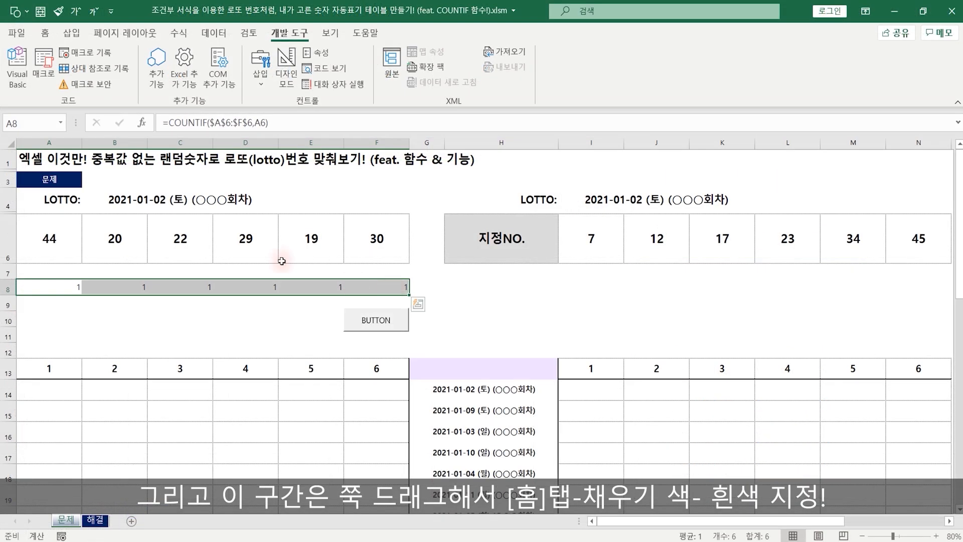
click(41, 33)
click(227, 80)
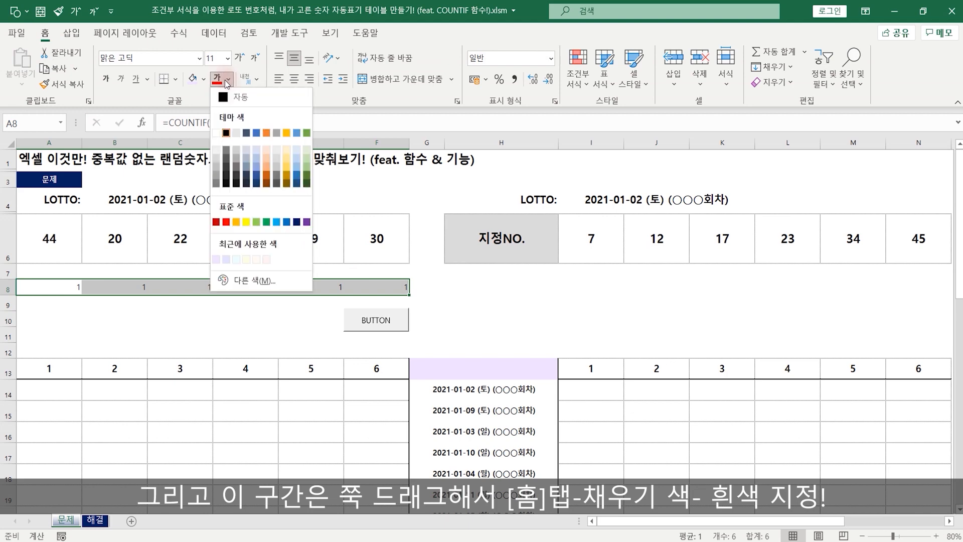
click(216, 133)
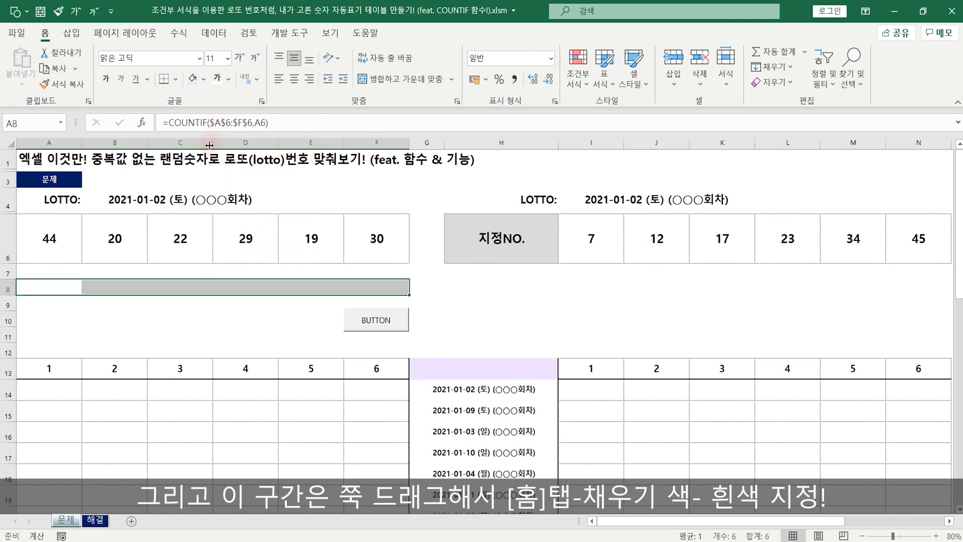
click(590, 335)
Run the macro button labelled BUTTON several times to redraw the six random lotto numbers
click(378, 326)
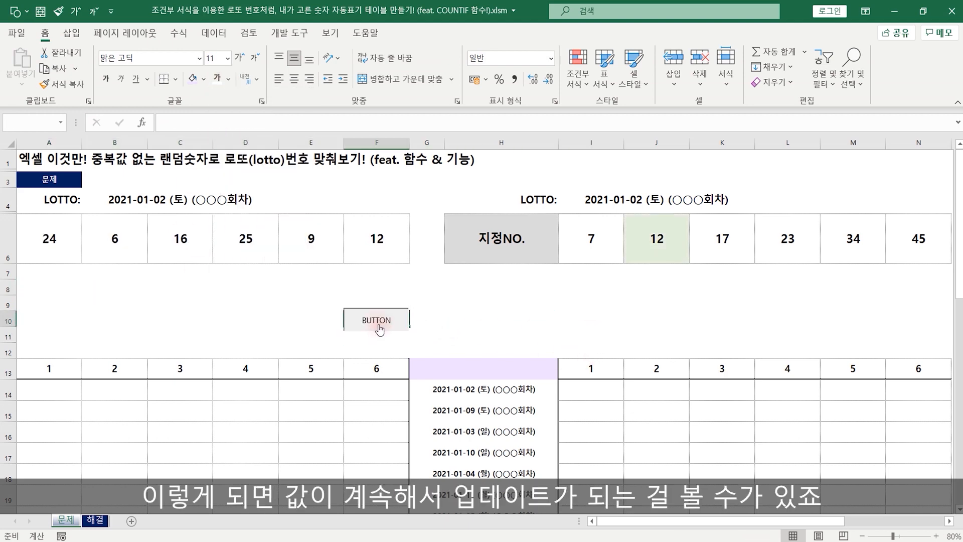
click(379, 325)
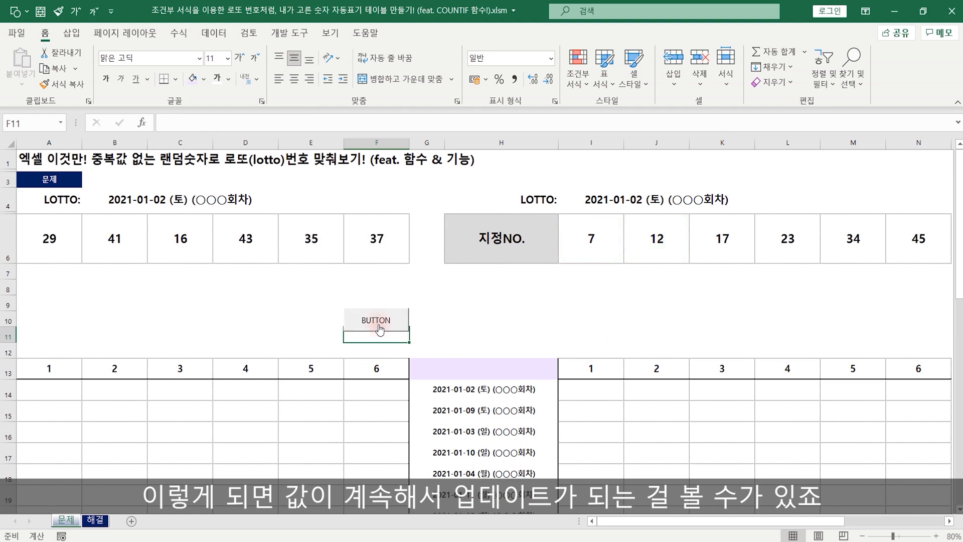
click(678, 312)
Copy the six drawn numbers in A6:F6 into the record table as values, starting at A14
drag(74, 243, 366, 242)
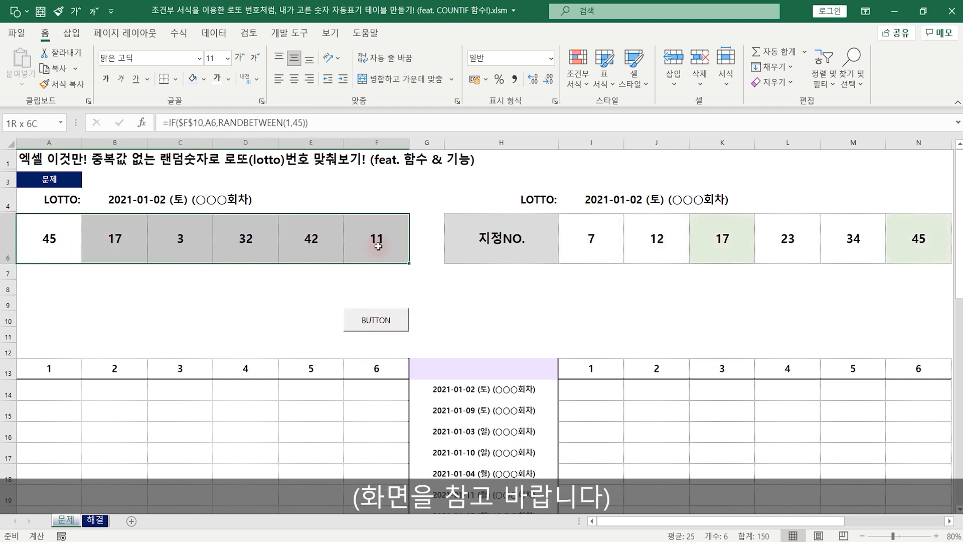
key(ctrl+c)
click(49, 390)
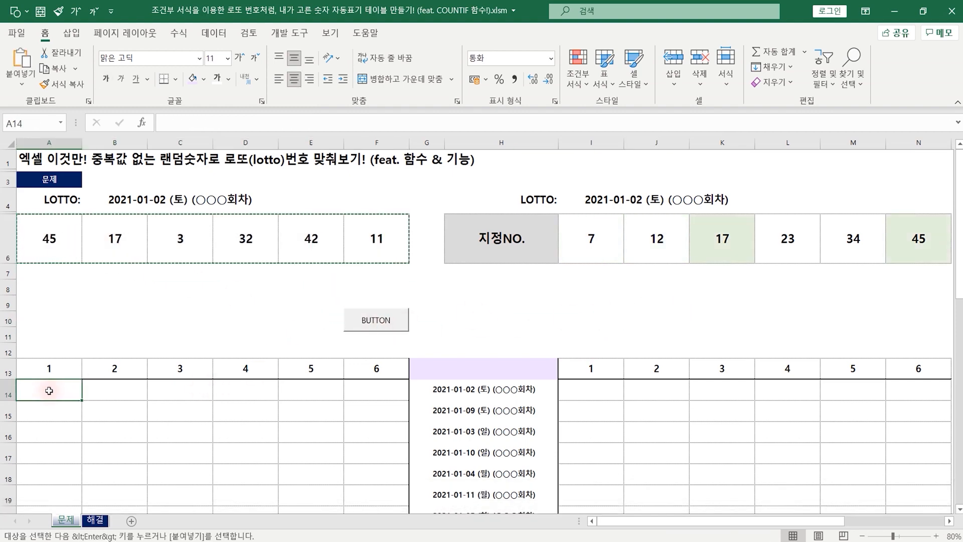
key(ctrl+v)
Copy the designated numbers in I6:N6 into the record table as values, starting at I14
drag(598, 253, 915, 251)
key(ctrl+c)
click(617, 388)
right_click(618, 388)
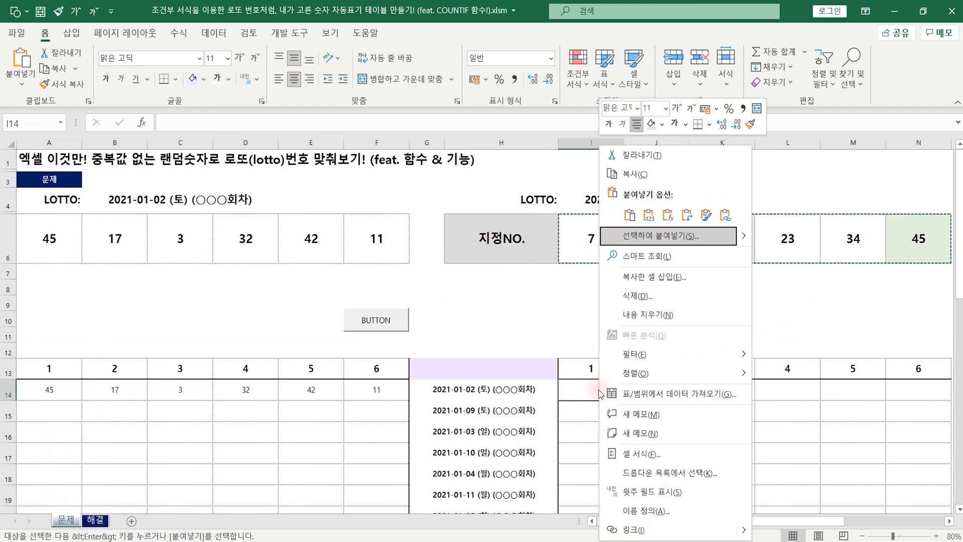
click(669, 217)
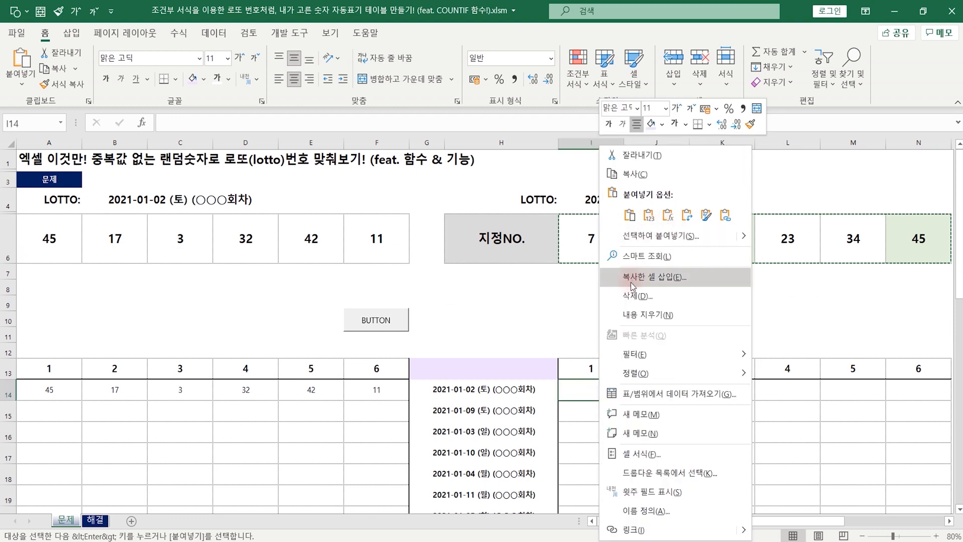
click(648, 279)
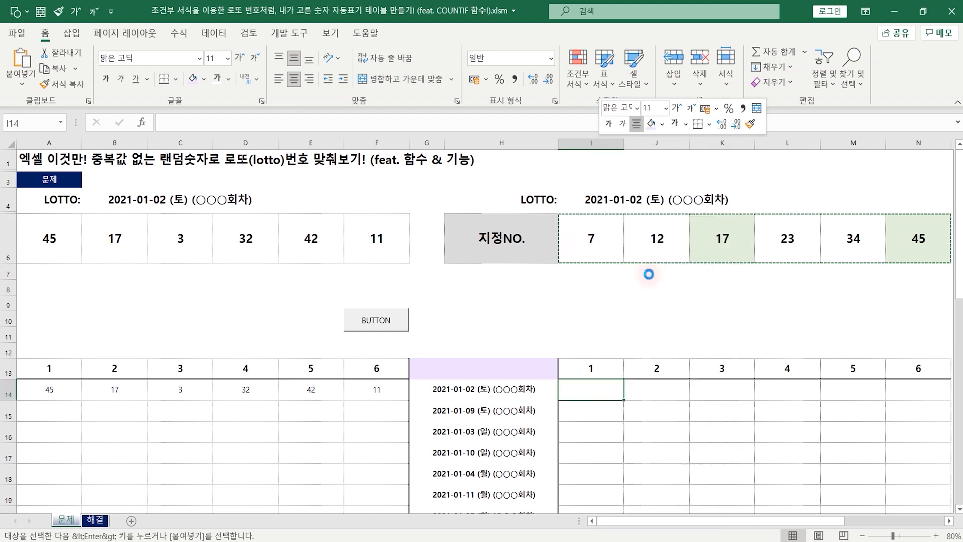
click(802, 456)
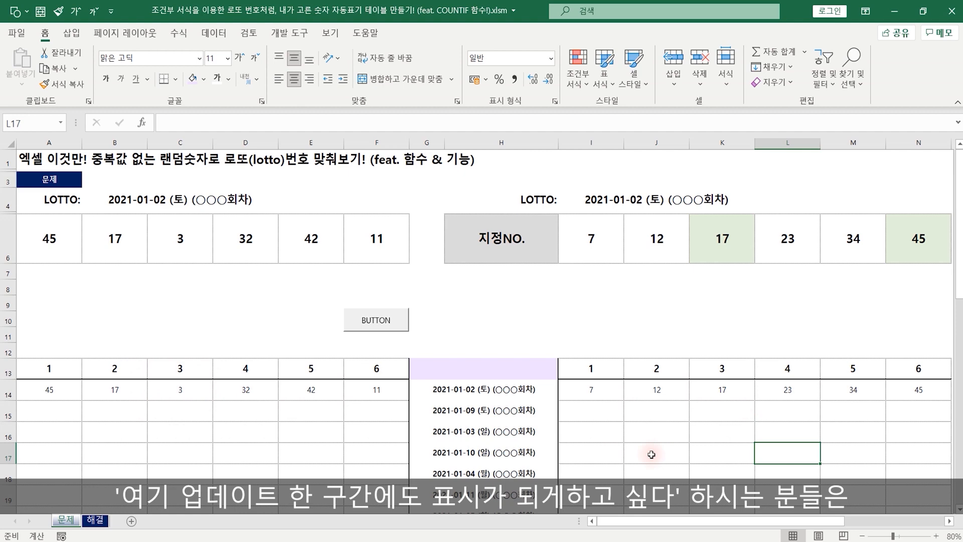
Add a duplicate-values conditional format to A14:N14 with light red fill and dark red text
drag(50, 391, 909, 390)
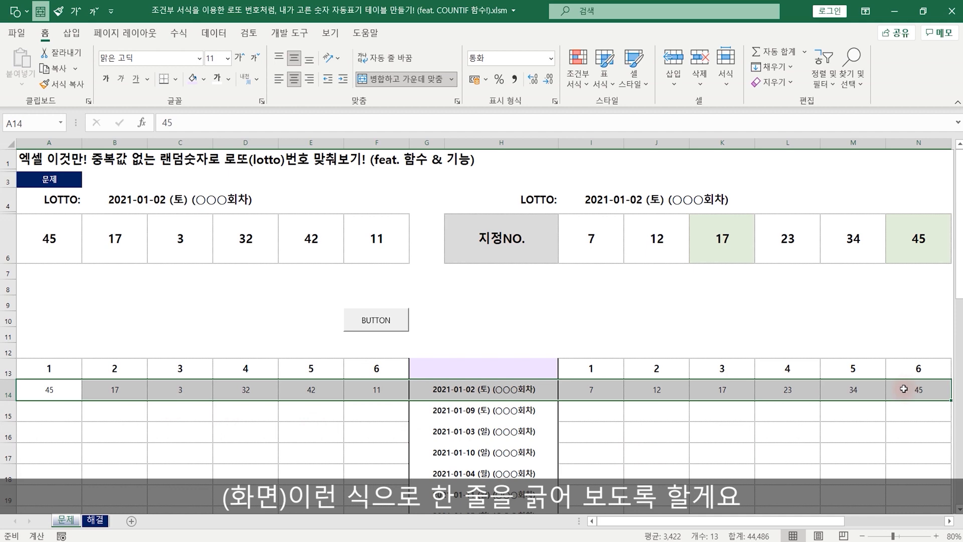
click(574, 74)
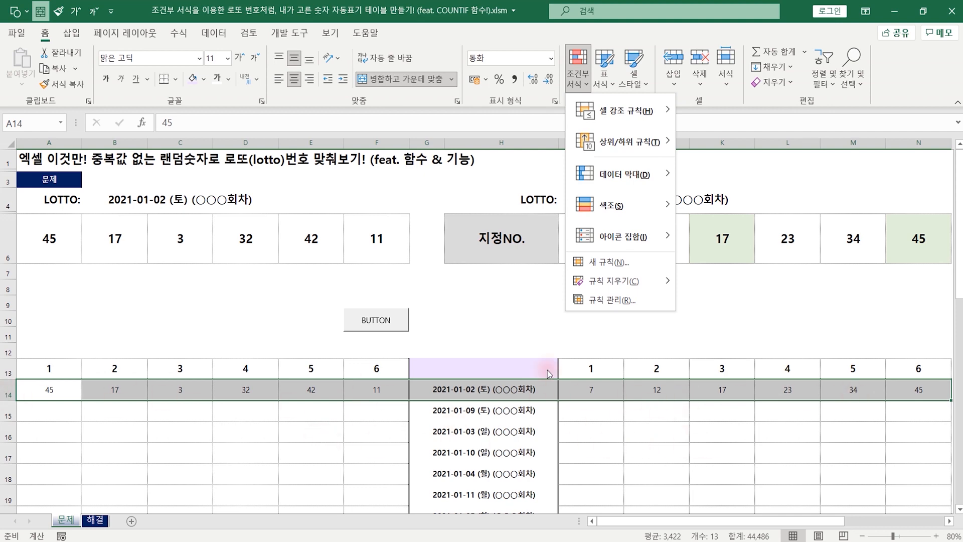
mouse_move(649, 119)
click(744, 301)
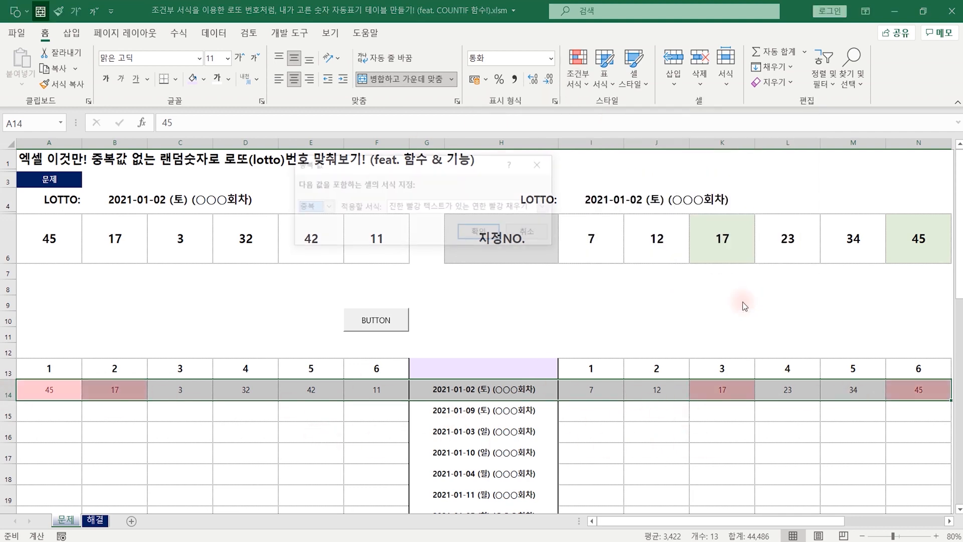
click(480, 232)
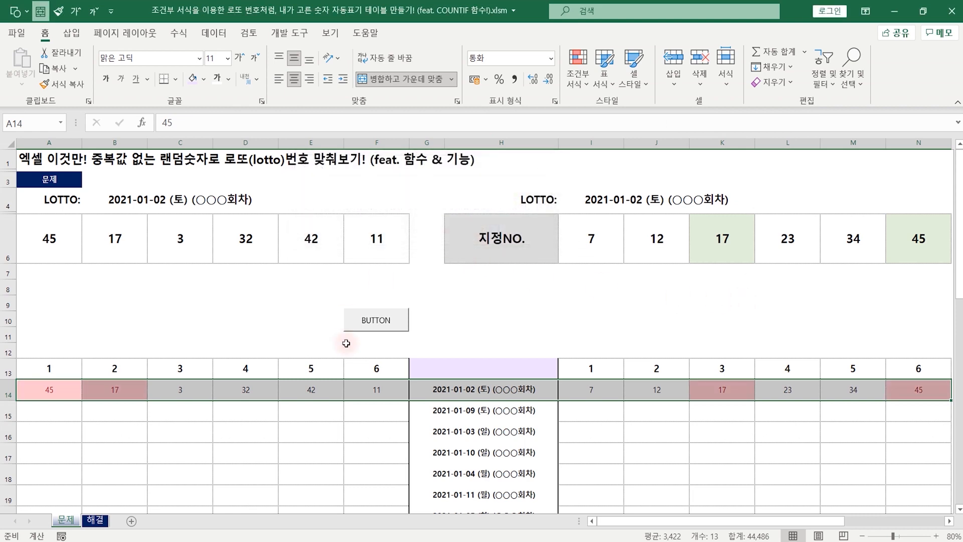
click(753, 331)
Compare the highlighted matching numbers in row 14 between the drawn and designated sides
click(113, 391)
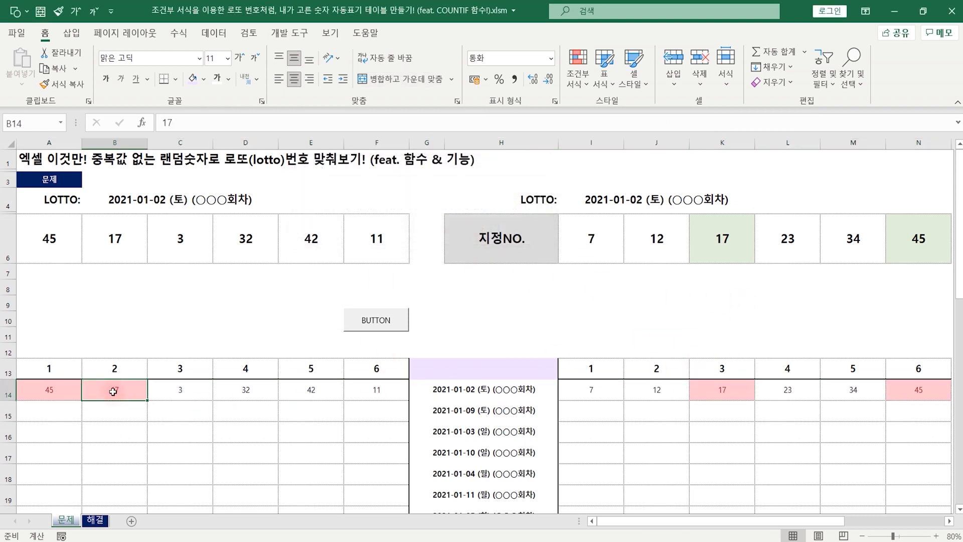
click(732, 393)
click(918, 390)
click(722, 390)
click(918, 390)
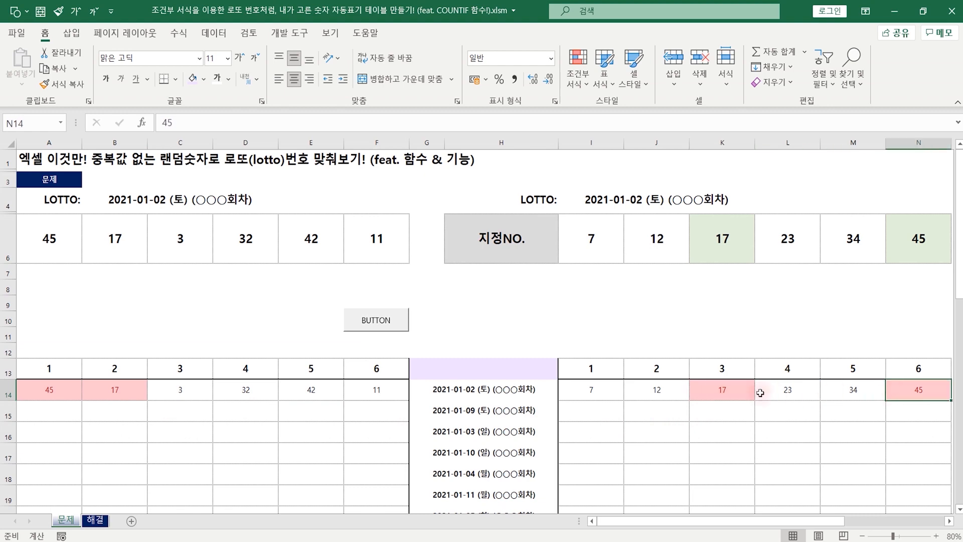
click(723, 391)
Copy the formatting of A14:N14 onto the empty record rows A15:N25 with Format Painter
drag(41, 387, 923, 389)
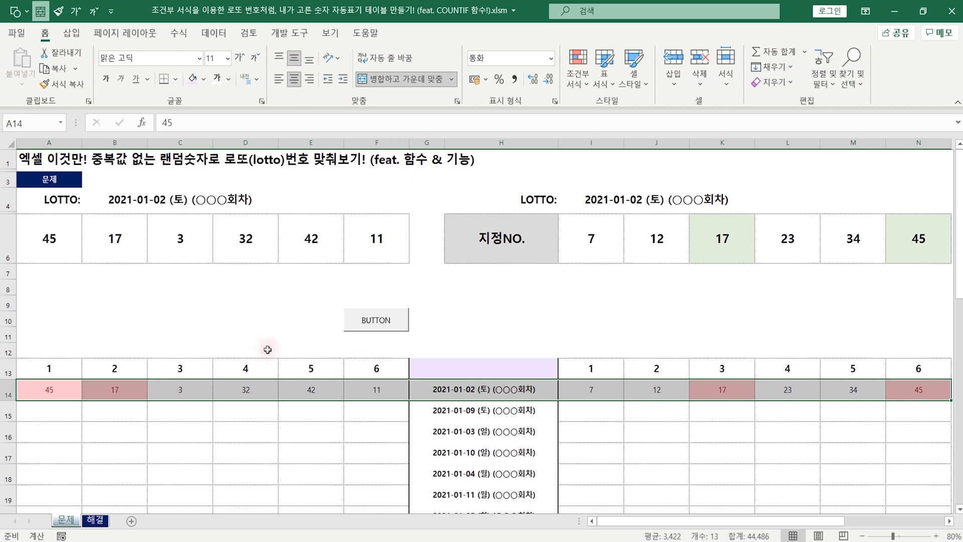
click(64, 85)
mouse_move(50, 416)
mouse_down()
mouse_move(863, 416)
mouse_move(917, 506)
mouse_move(917, 494)
mouse_up()
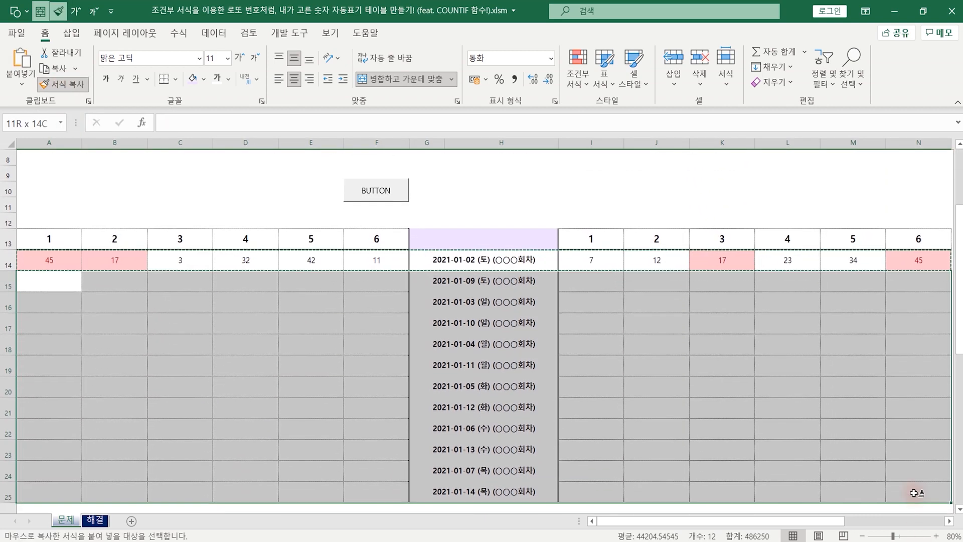
click(224, 389)
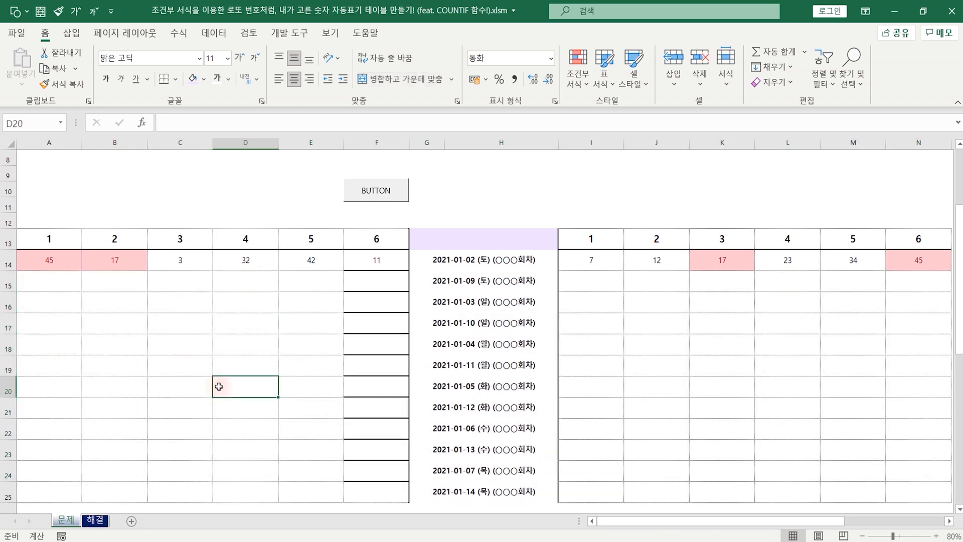
Replace the thick horizontal borders in F15:F25 with thin lines in the Format Cells border settings
click(309, 366)
drag(386, 284, 377, 485)
key(ctrl+1)
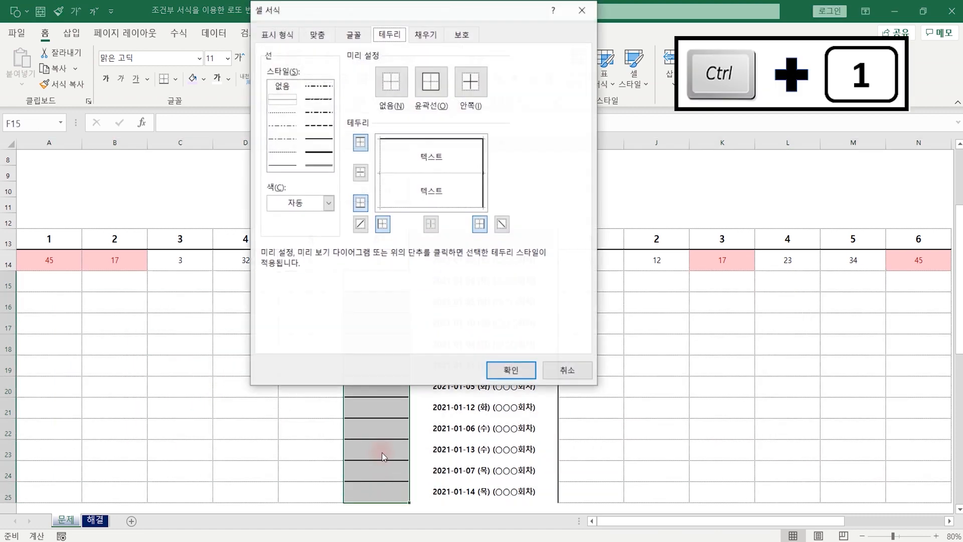
drag(519, 18, 842, 84)
click(758, 240)
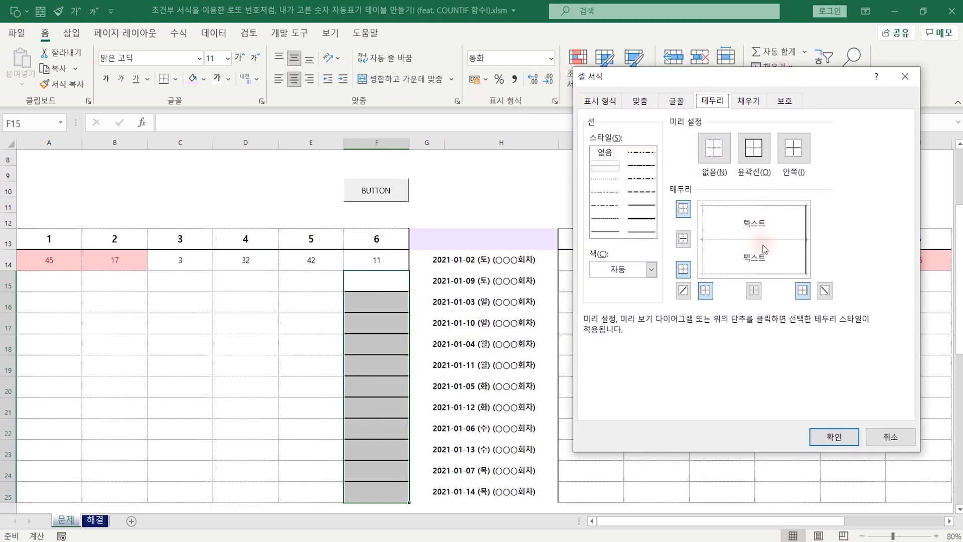
click(833, 436)
click(773, 436)
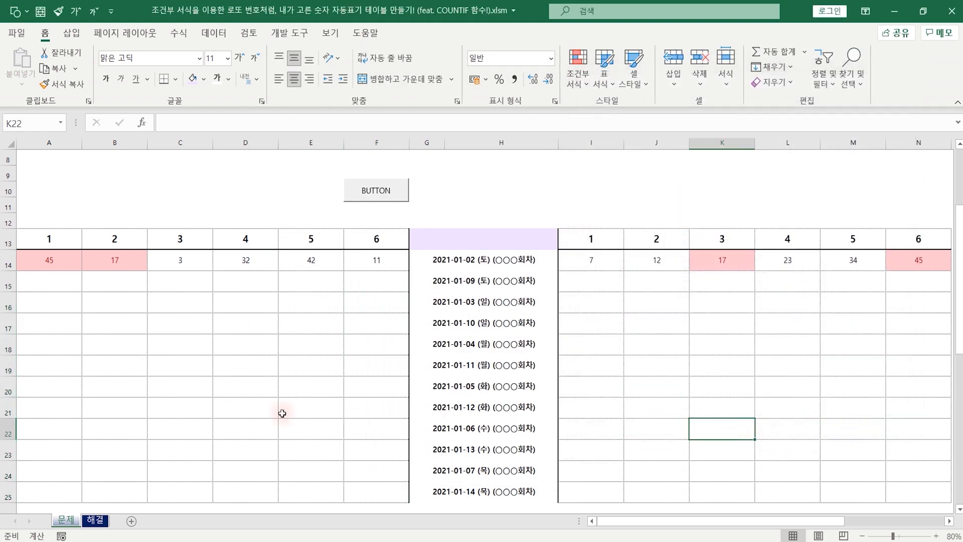
Enter 222 in both C15 and J15 to test the duplicate highlighting in row 15
click(168, 282)
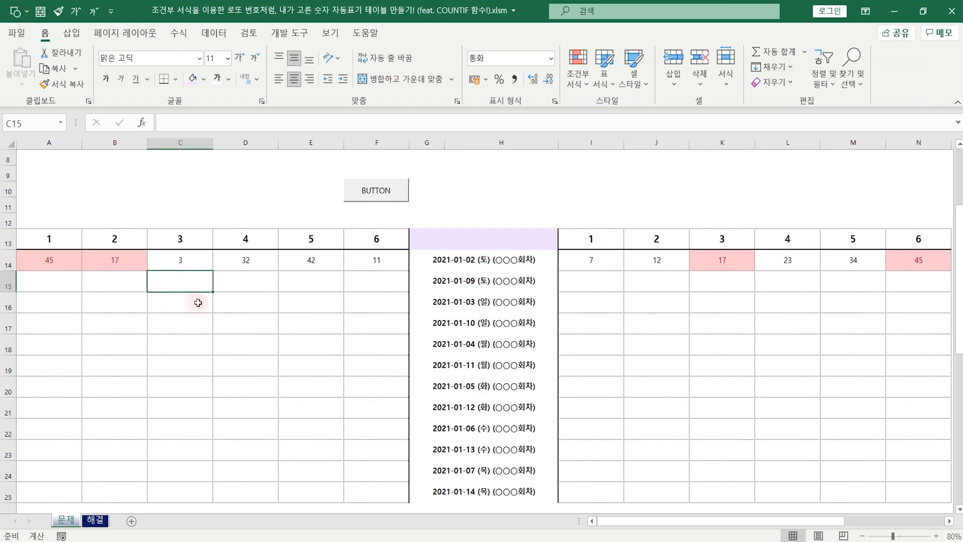
text(222)
click(243, 324)
click(683, 282)
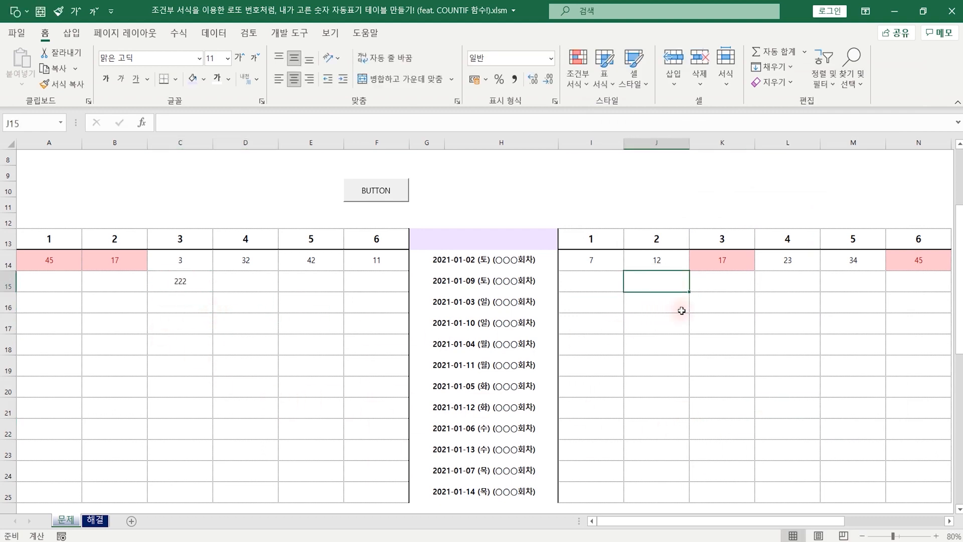
text(222)
click(709, 346)
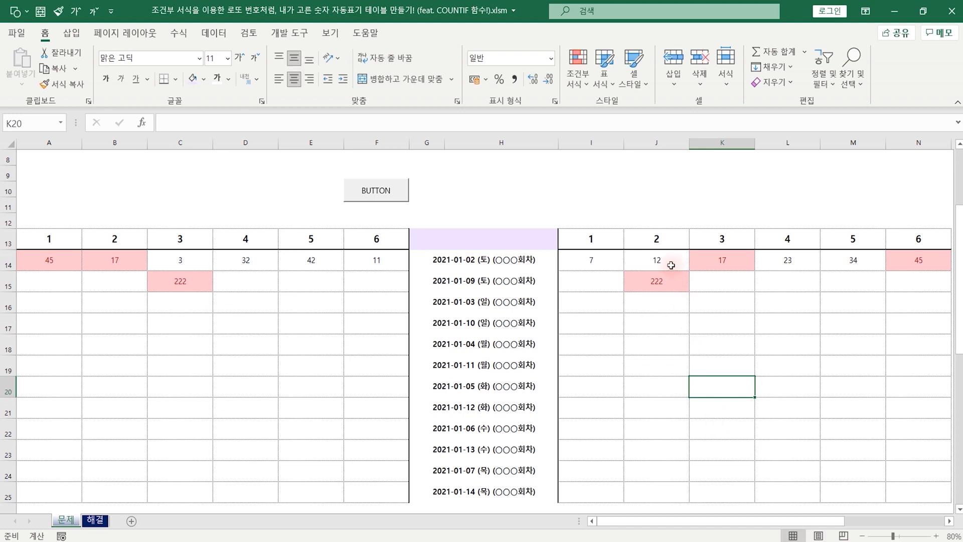
Enter 1 in both E15 and L15 as a second matching pair
click(281, 282)
text(1)
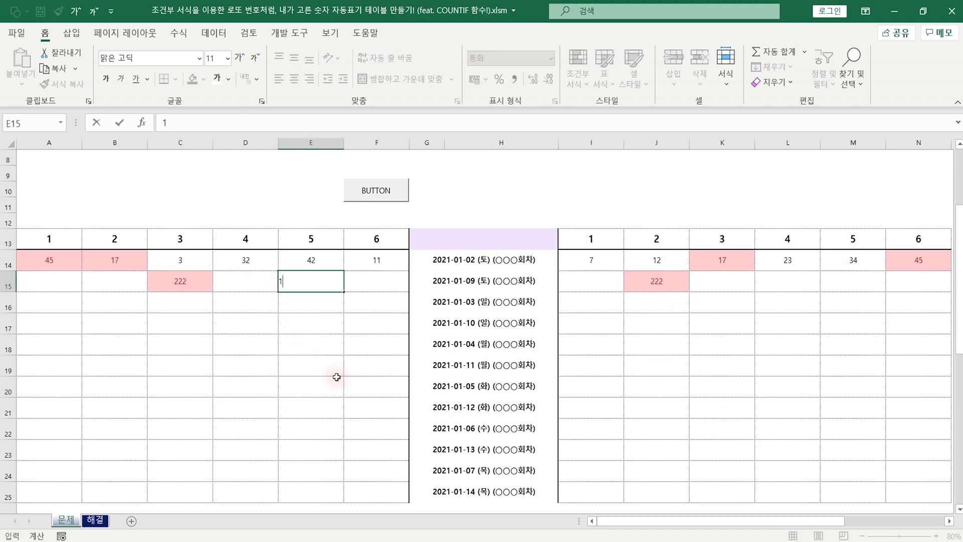
click(337, 346)
click(337, 386)
click(807, 283)
text(1)
click(807, 424)
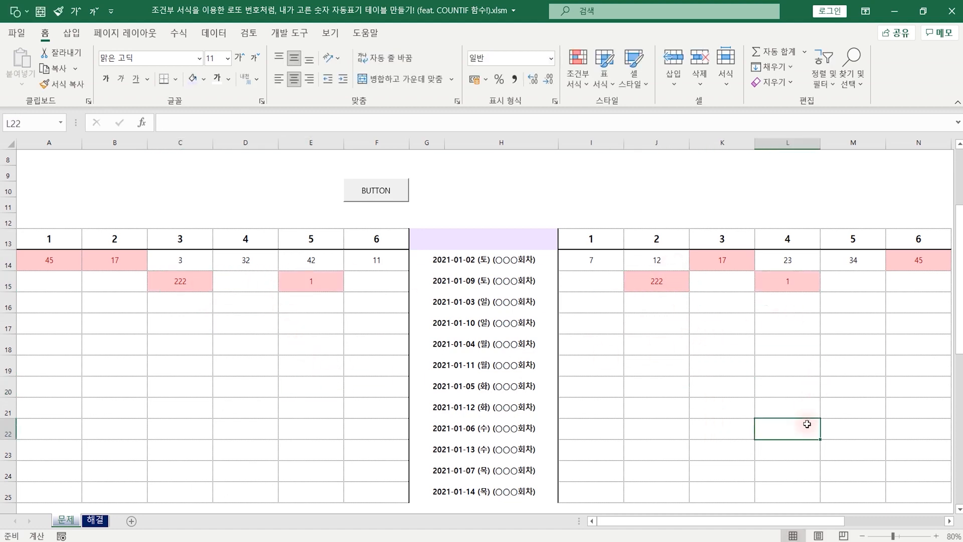
Enter the non-matching values 42 in F15 and 5 in M15 to check that differing numbers stay unhighlighted
click(377, 282)
text(42)
click(377, 344)
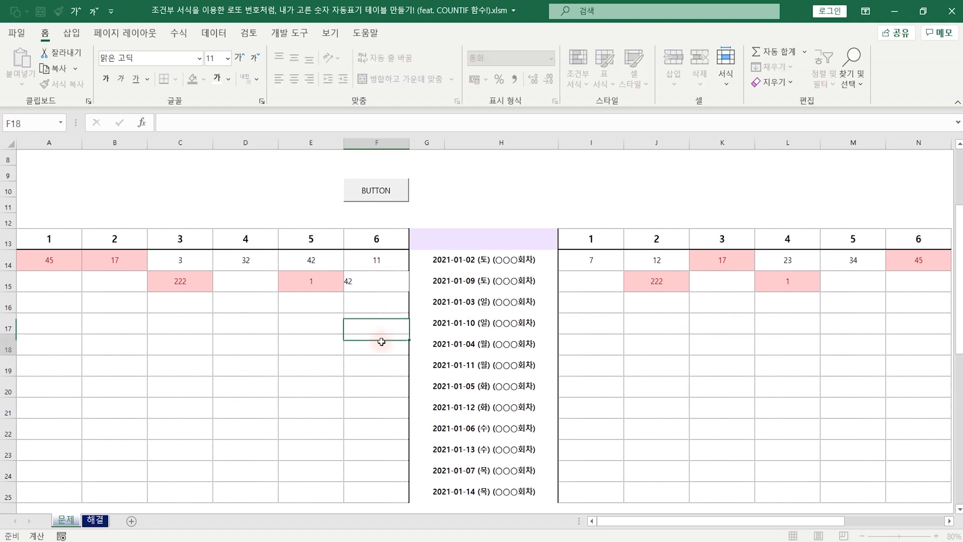
click(872, 282)
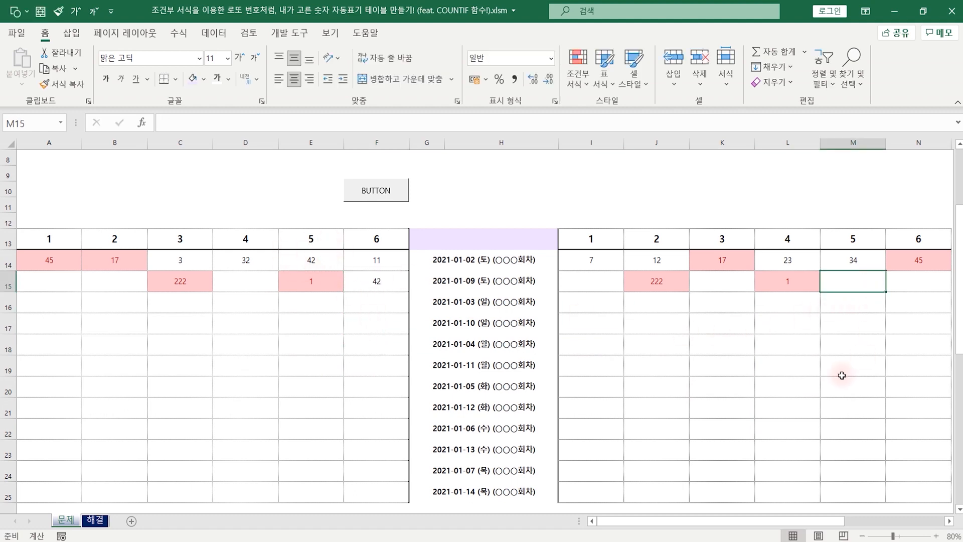
click(837, 373)
click(832, 401)
click(852, 281)
text(5)
click(782, 279)
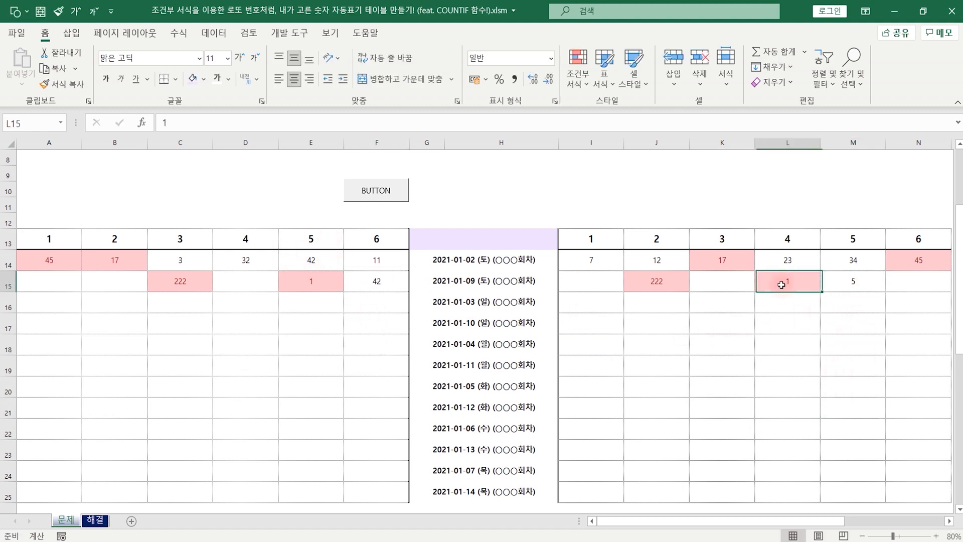
click(656, 303)
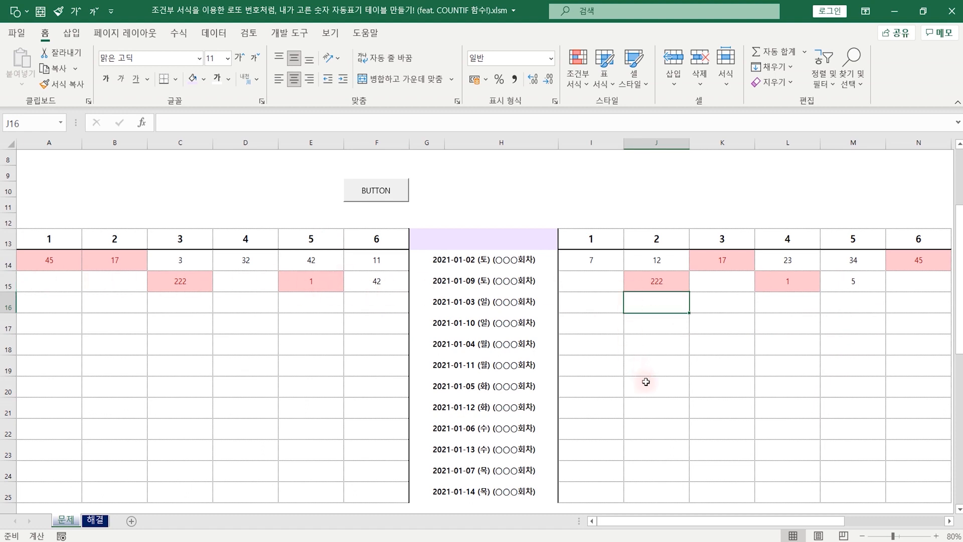
scroll(645, 381, up, 3)
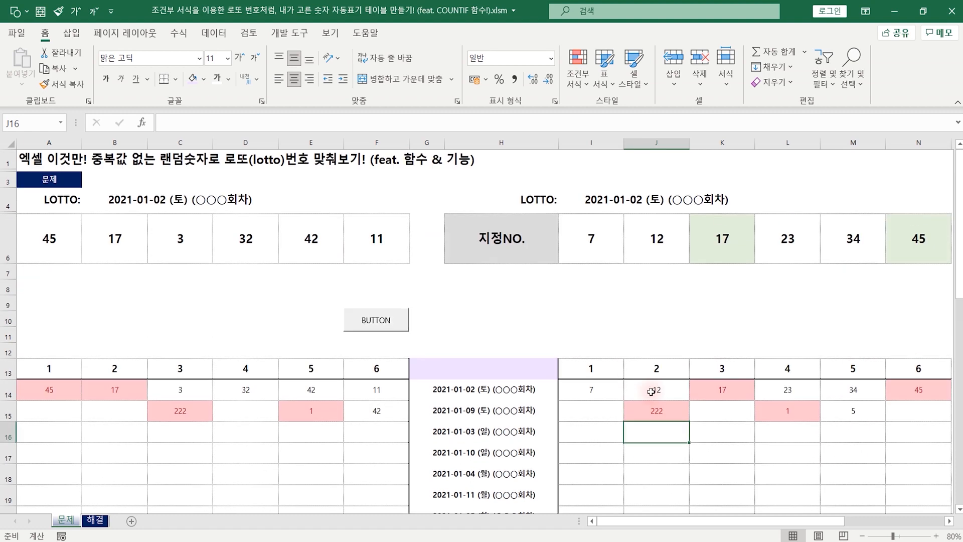